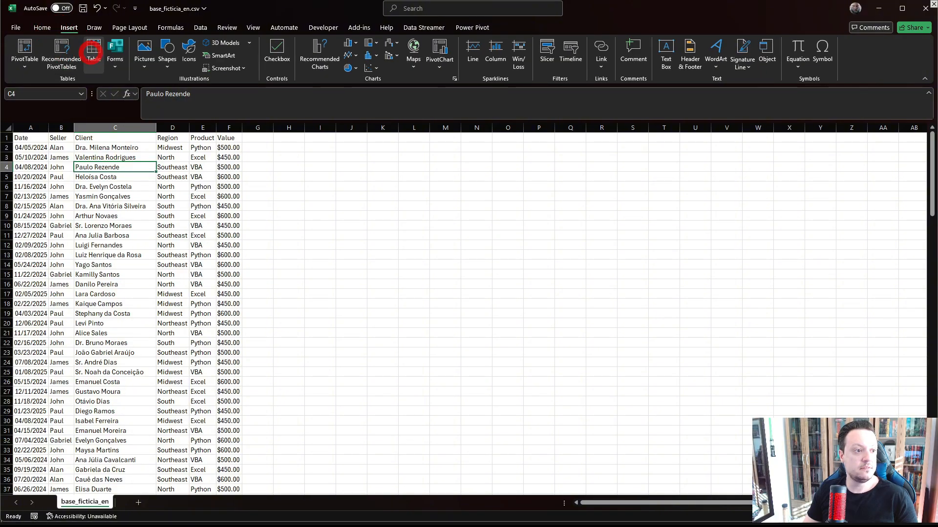
Convert the data range A1:F151 into a table with headers
left_click(92, 51)
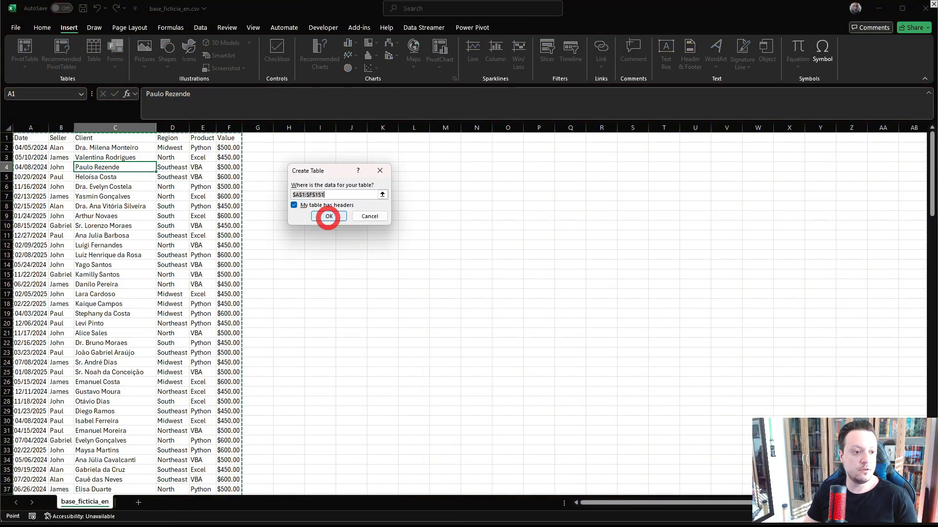
left_click(329, 216)
left_click(160, 219)
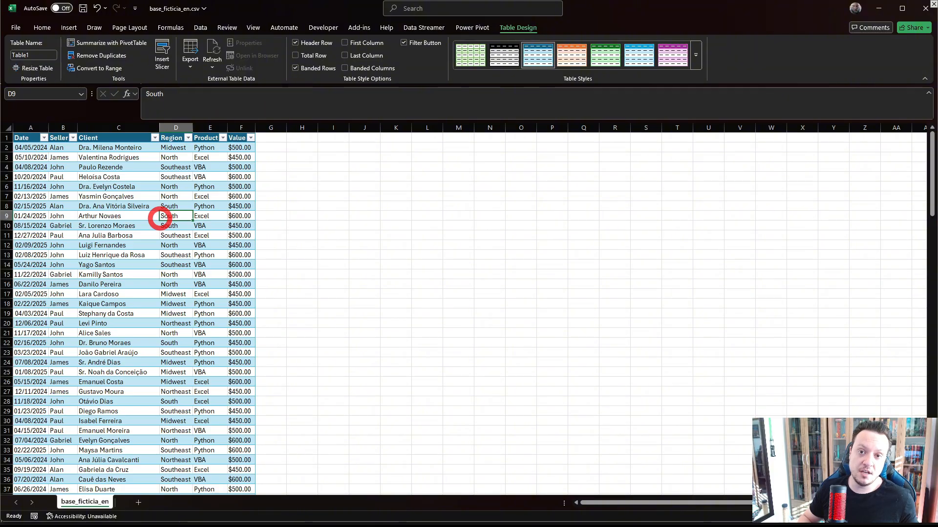
Apply the Plum, Table Style Medium 6 style to the table
left_click(144, 178)
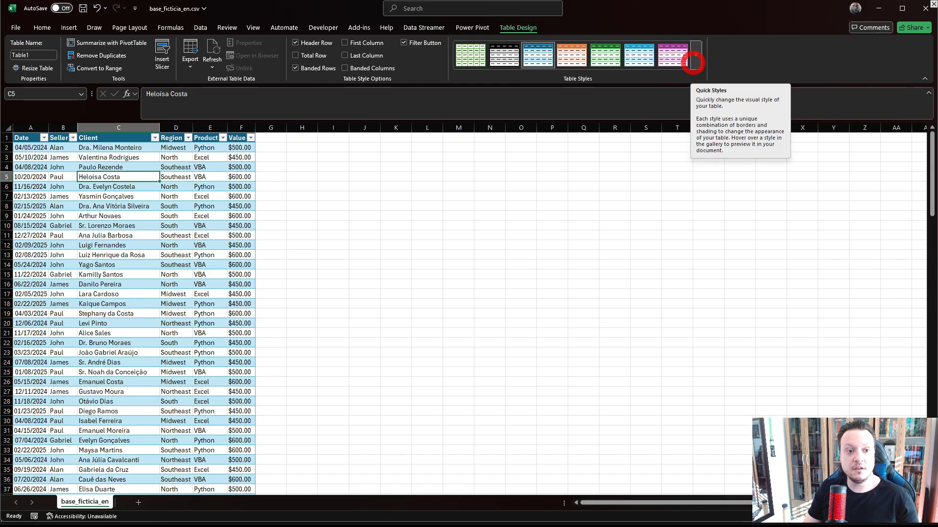
left_click(695, 51)
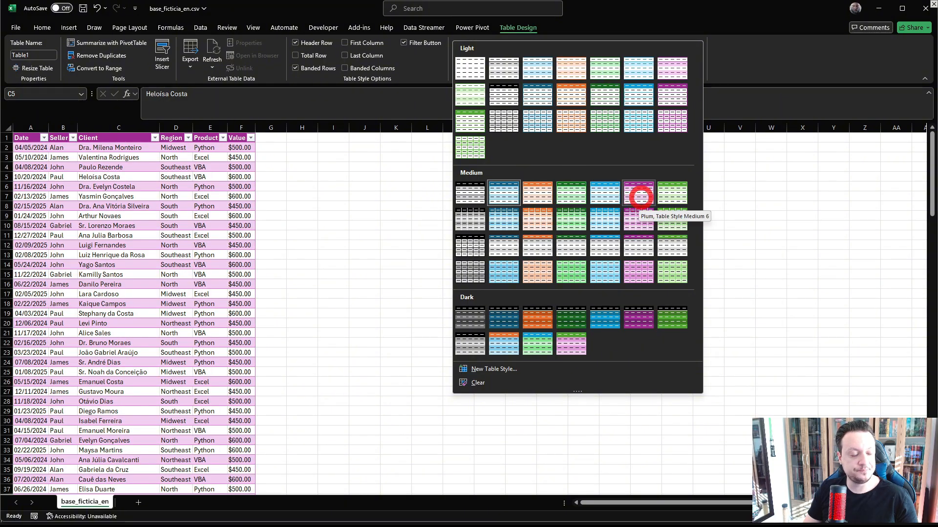
left_click(639, 197)
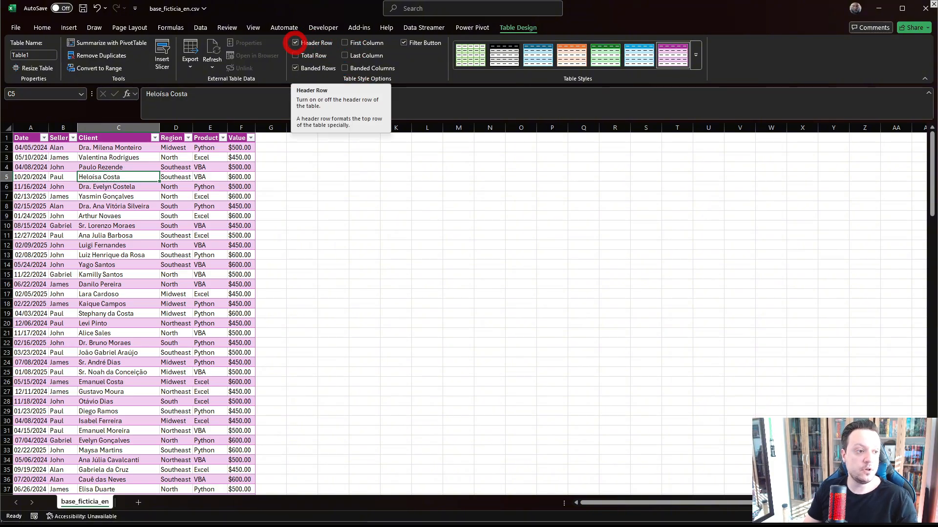
Turn the table's header row off and back on
left_click(295, 42)
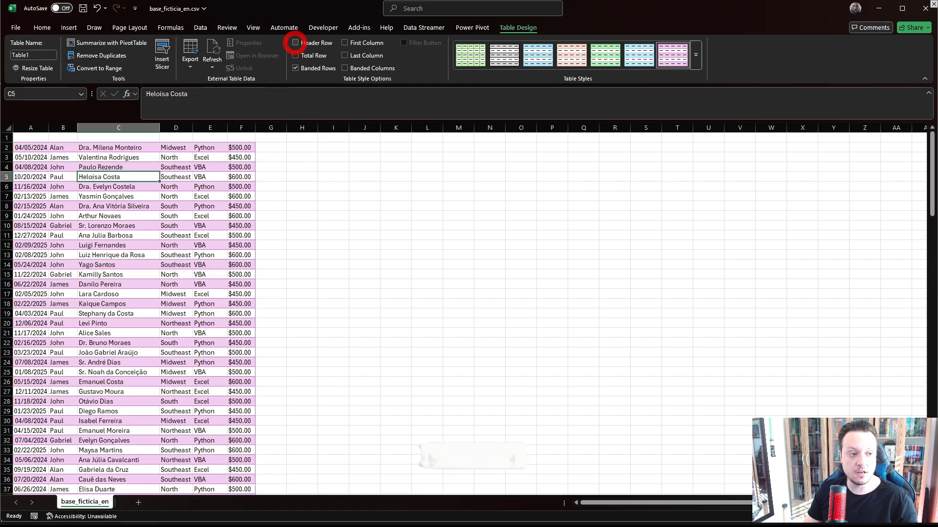
left_click(295, 42)
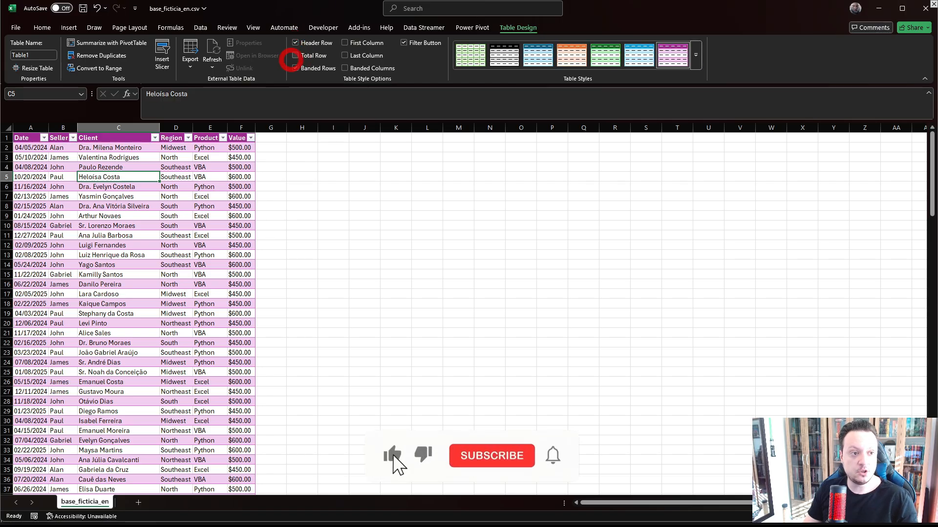
Examine the last rows of the table, comparing the available table tools with a cell selected inside and outside it
left_click(153, 225)
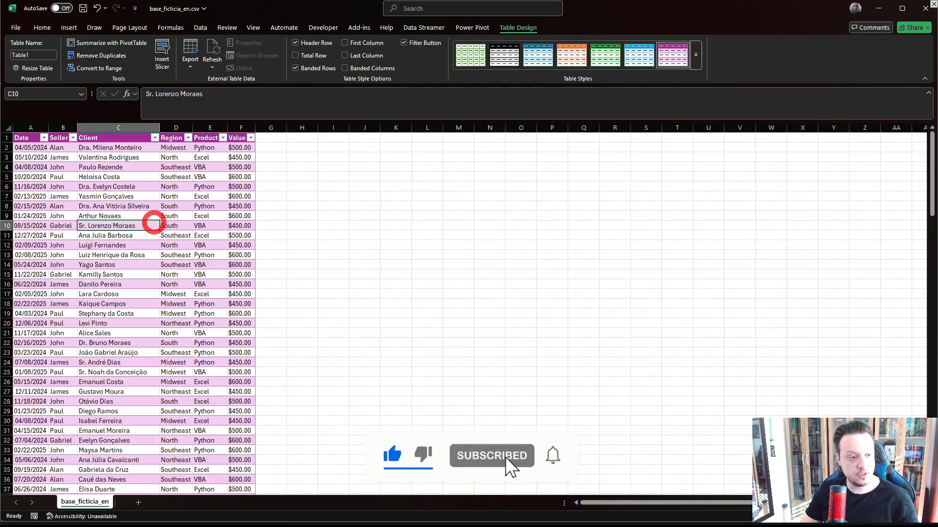
key("ctrl+shift+Down")
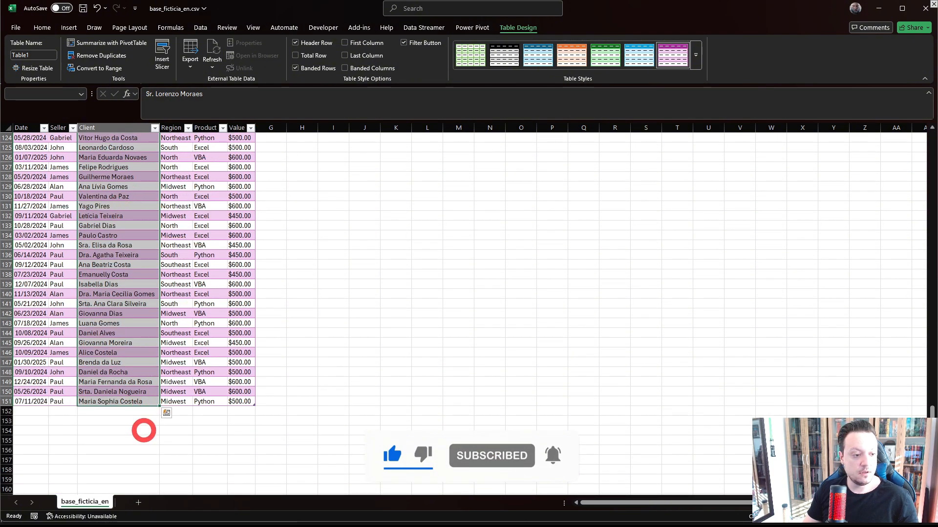
left_click(139, 439)
left_click(144, 263)
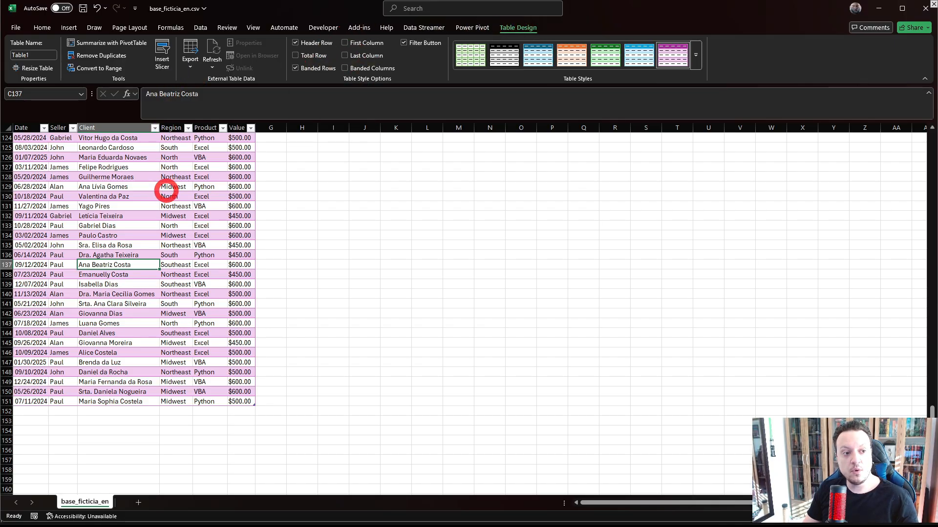
left_click(374, 266)
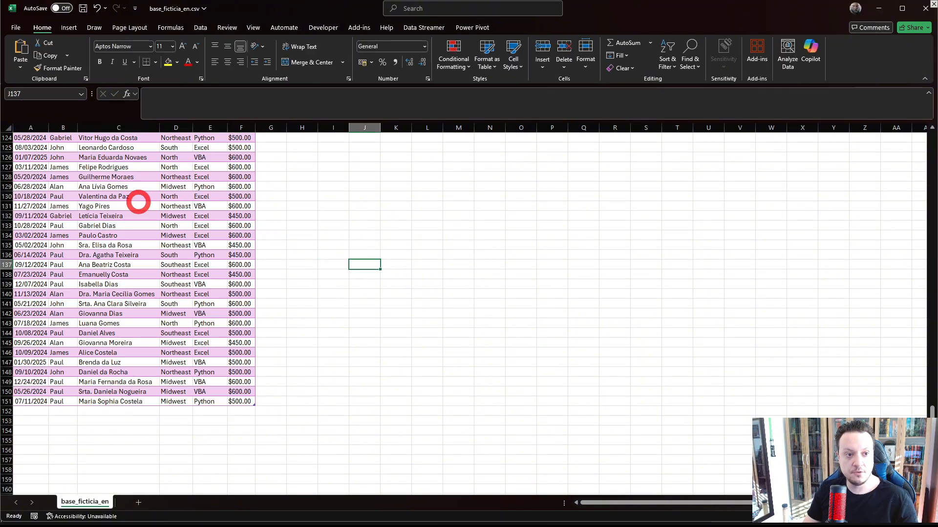
left_click(138, 204)
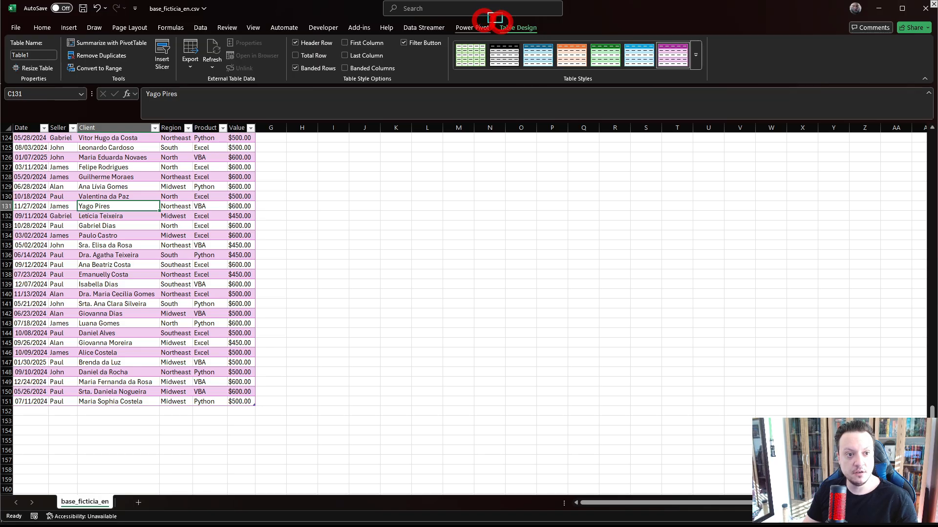
mouse_move(495, 18)
left_mouse_down()
mouse_move(572, 37)
mouse_move(667, 7)
left_mouse_up()
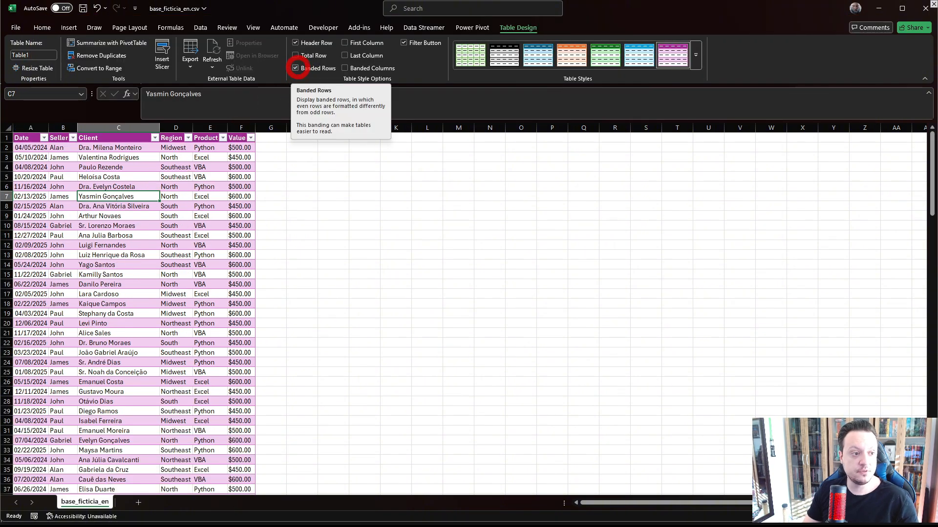
Try banded rows and banded columns separately and together, ending with only banded rows enabled
left_click(295, 68)
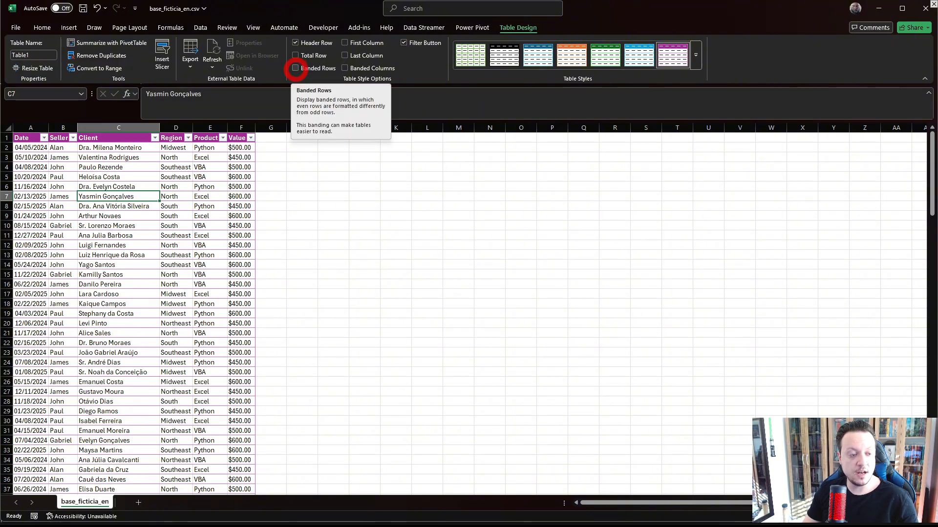
left_click(295, 68)
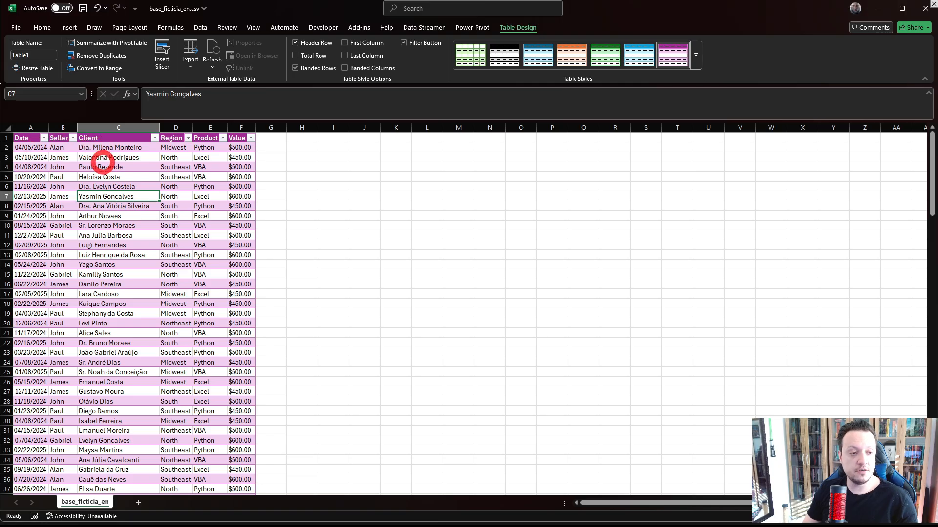
left_click(295, 67)
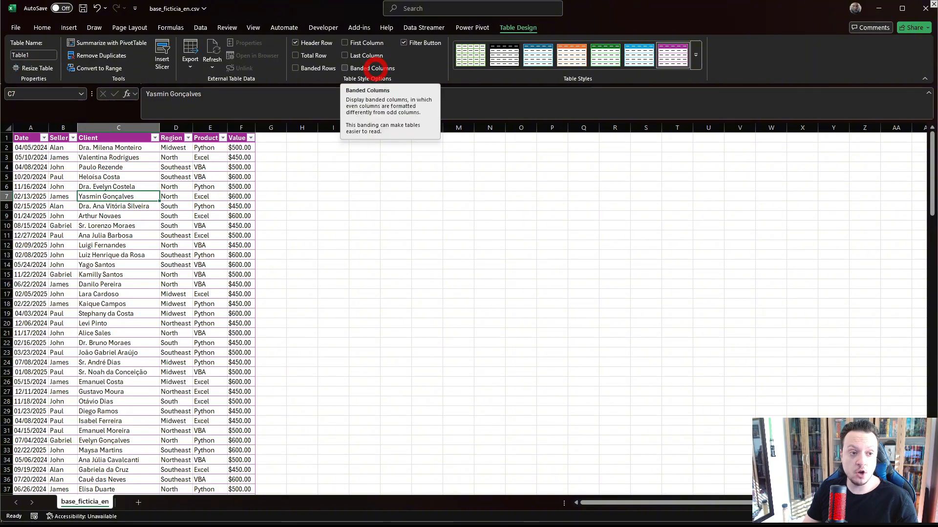
left_click(347, 69)
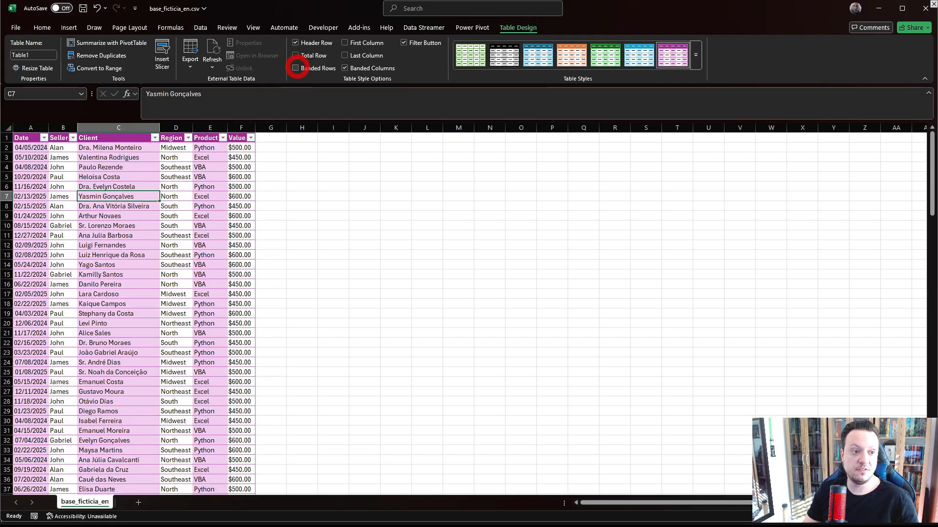
left_click(295, 68)
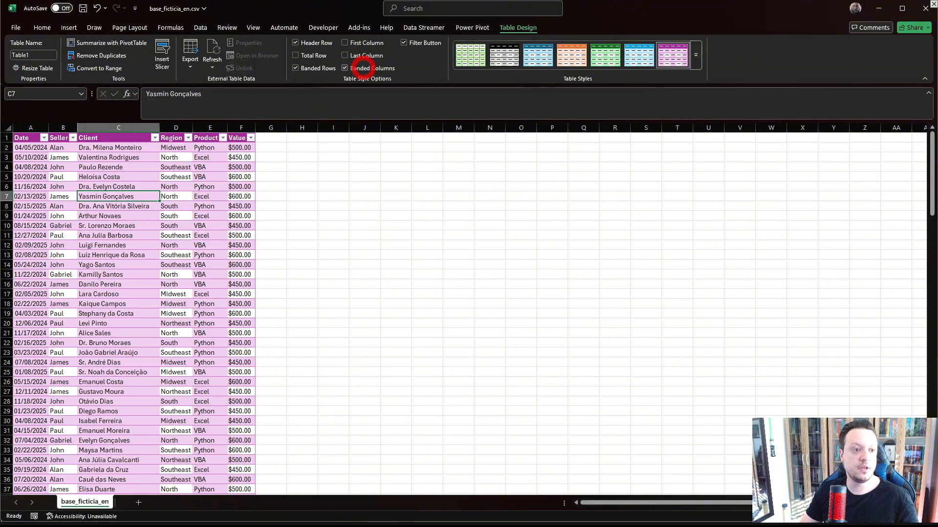
left_click(345, 68)
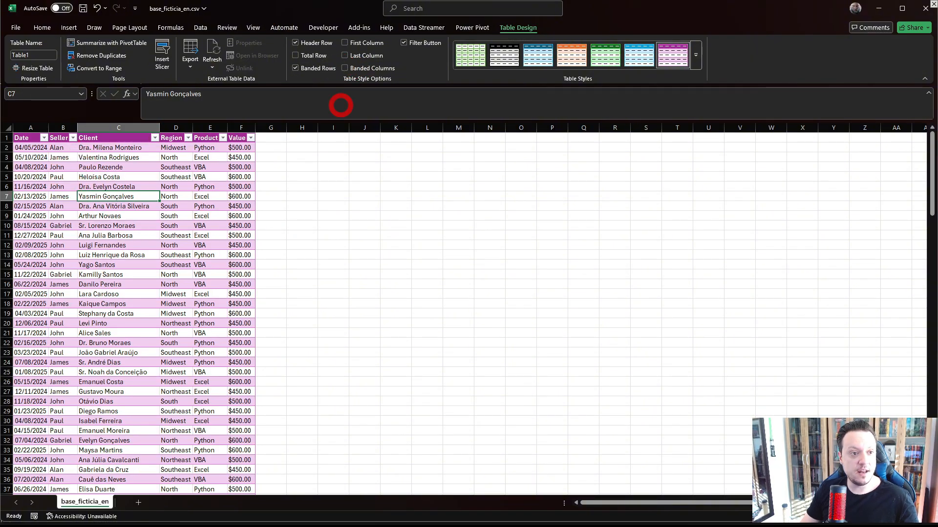
Try the special formatting for the table's first and last columns, and turn both options off again
left_click(345, 43)
left_click(345, 56)
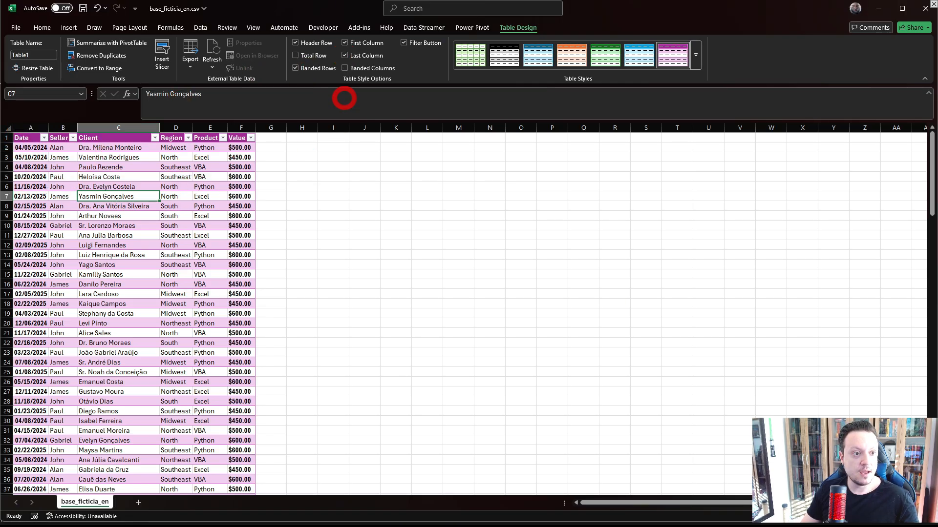
left_click(344, 42)
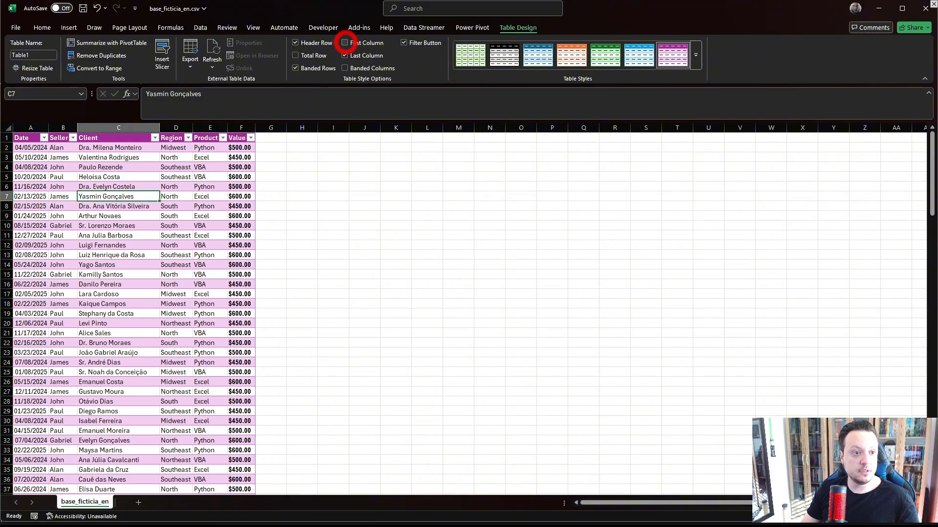
left_click(344, 55)
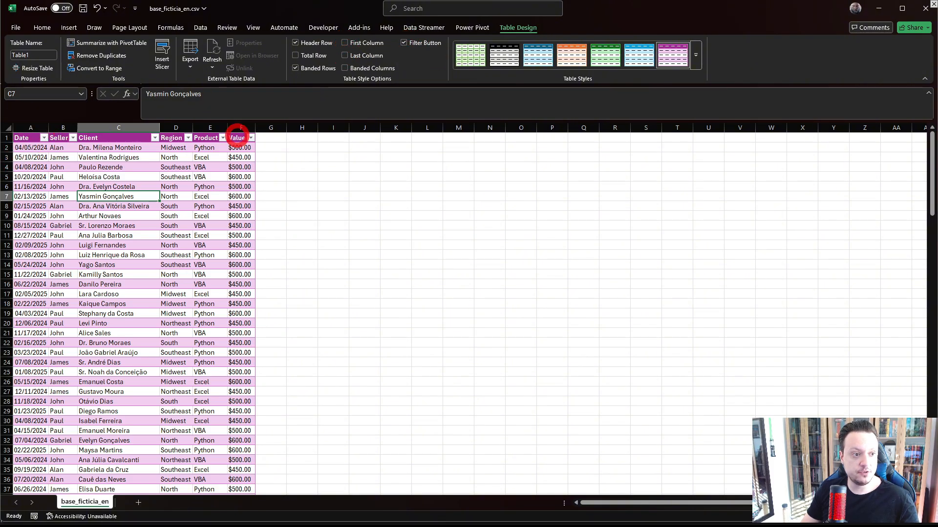
Switch the table's filter buttons off and back on, and view the Sort & Filter options without applying any
left_click(404, 43)
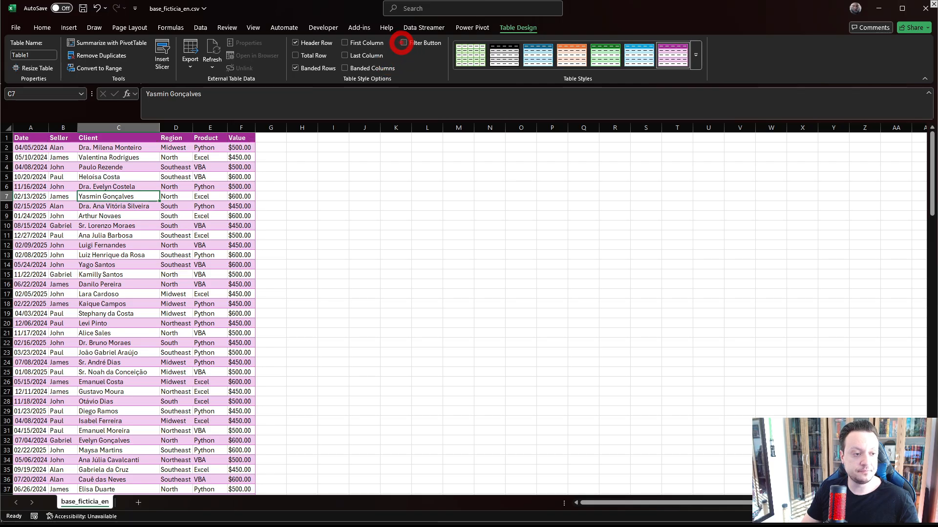
left_click(403, 43)
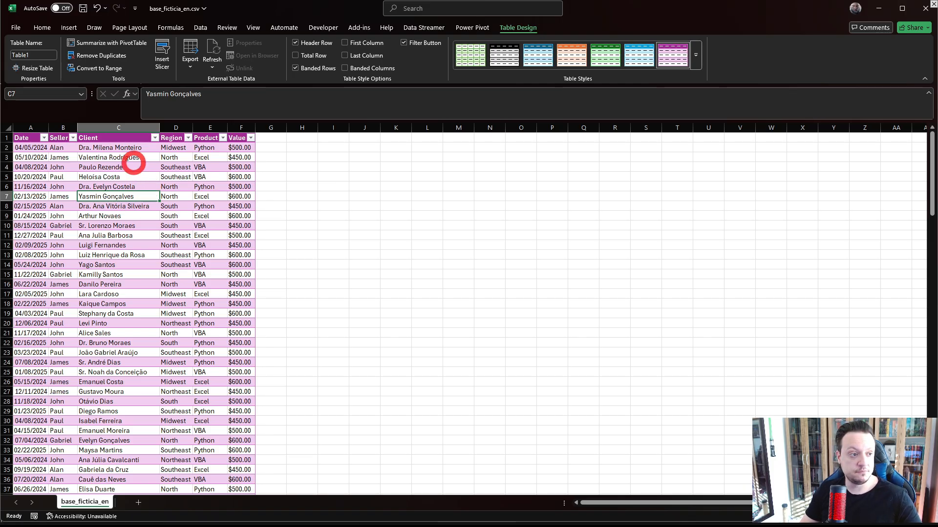
left_click(42, 27)
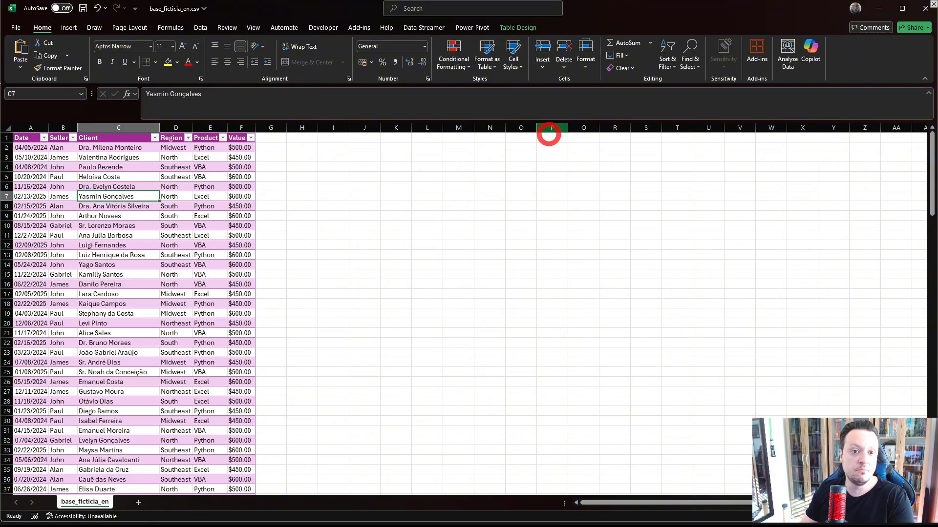
left_click(668, 62)
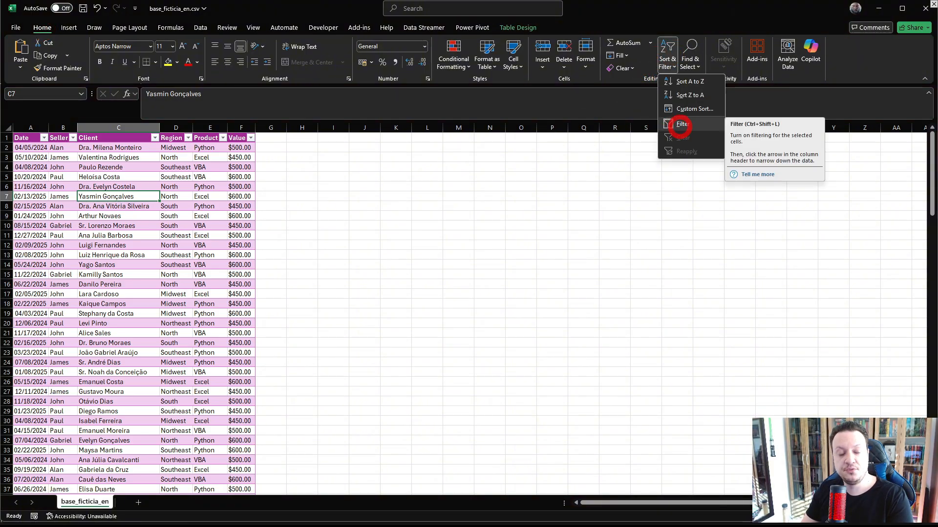
left_click(161, 165)
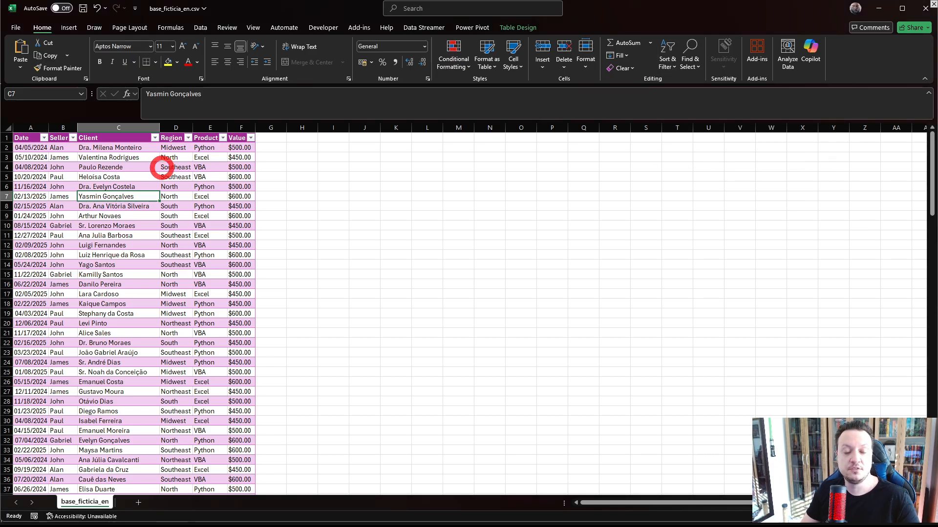
Filter the Product column to show only Excel, and clear that filter again
left_click(222, 137)
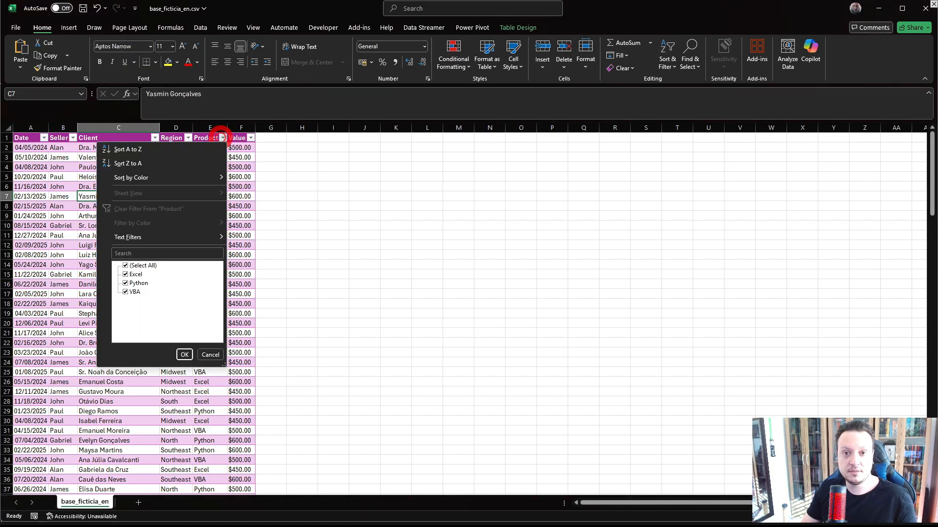
left_click(143, 264)
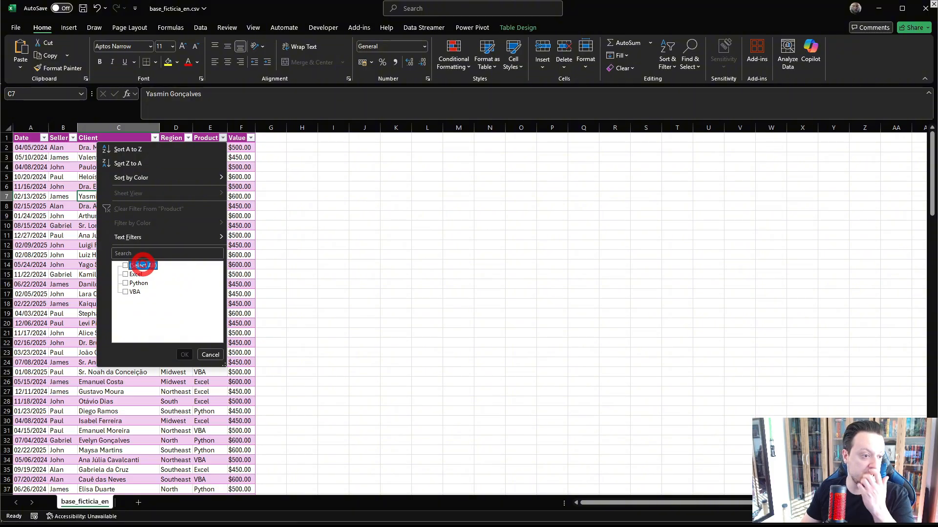
left_click(131, 275)
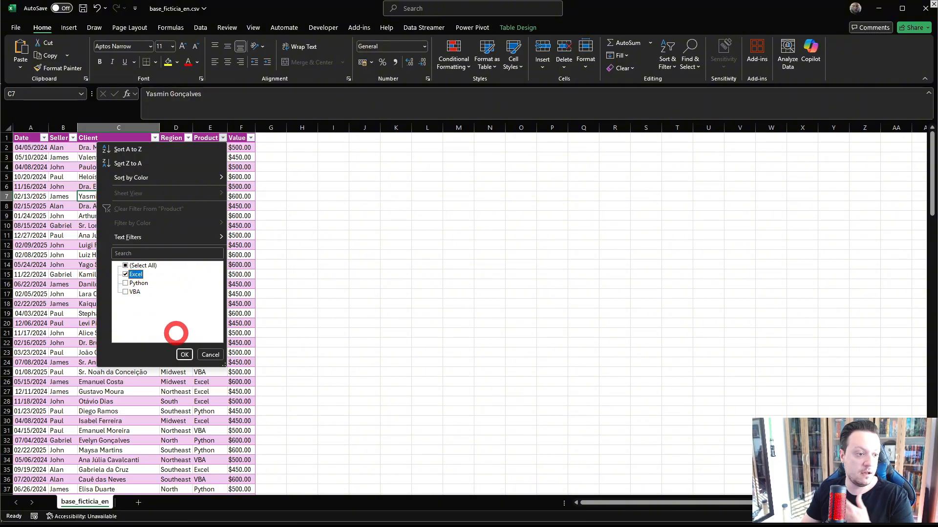
left_click(184, 355)
left_click(177, 285)
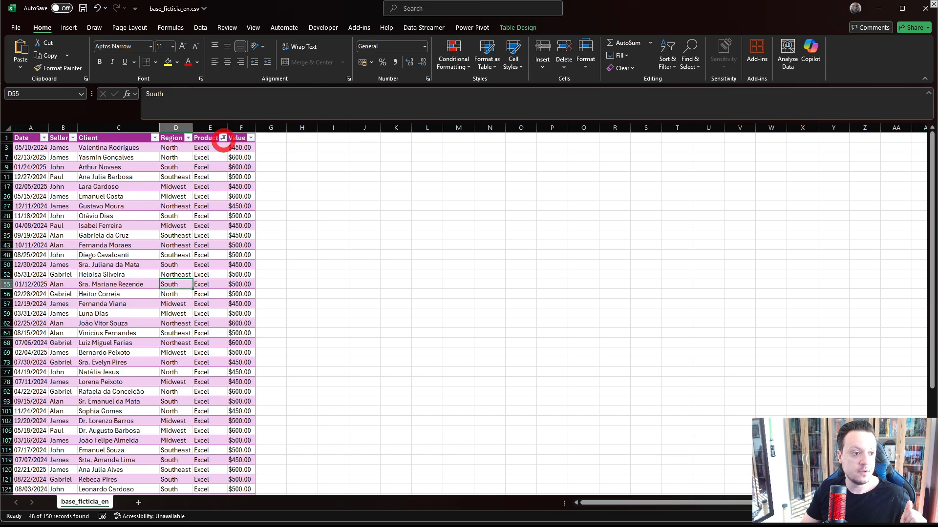
left_click(223, 139)
left_click(149, 209)
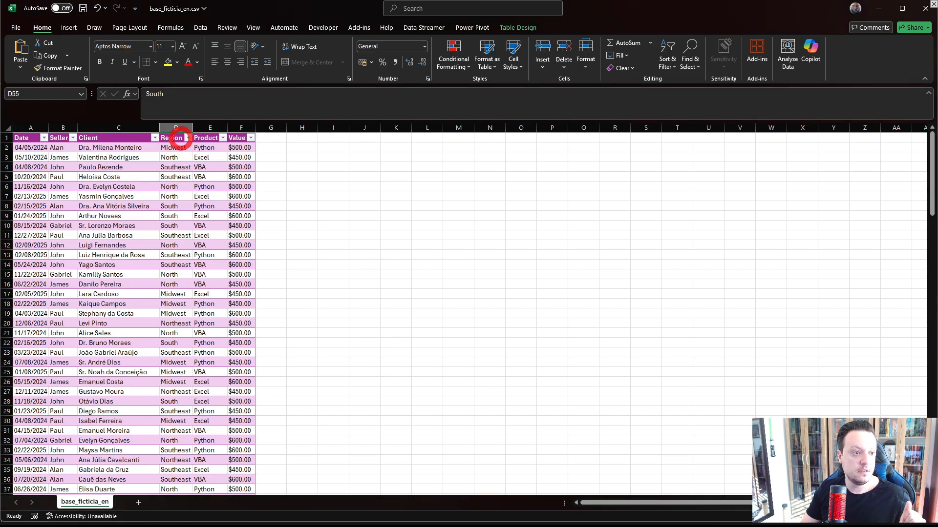
View the Region column's filter menu and its text filter options without applying any
left_click(187, 138)
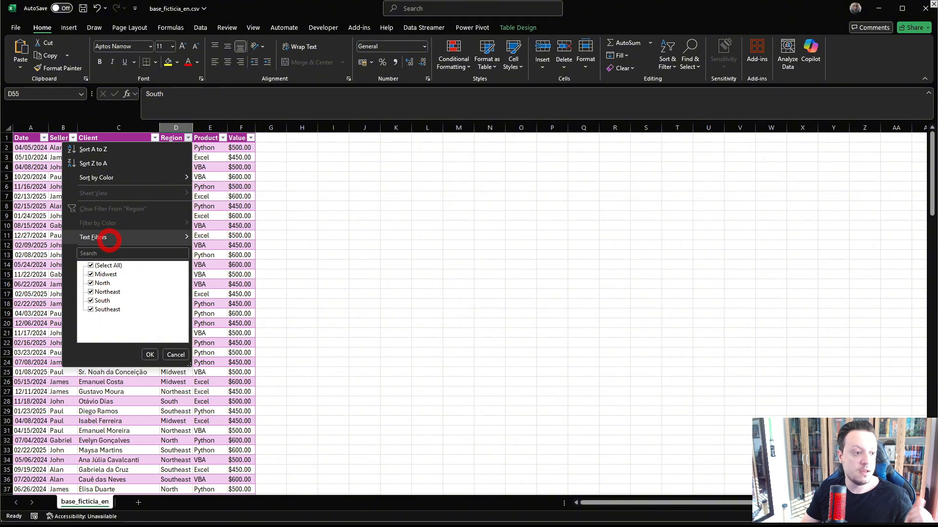
left_click(225, 282)
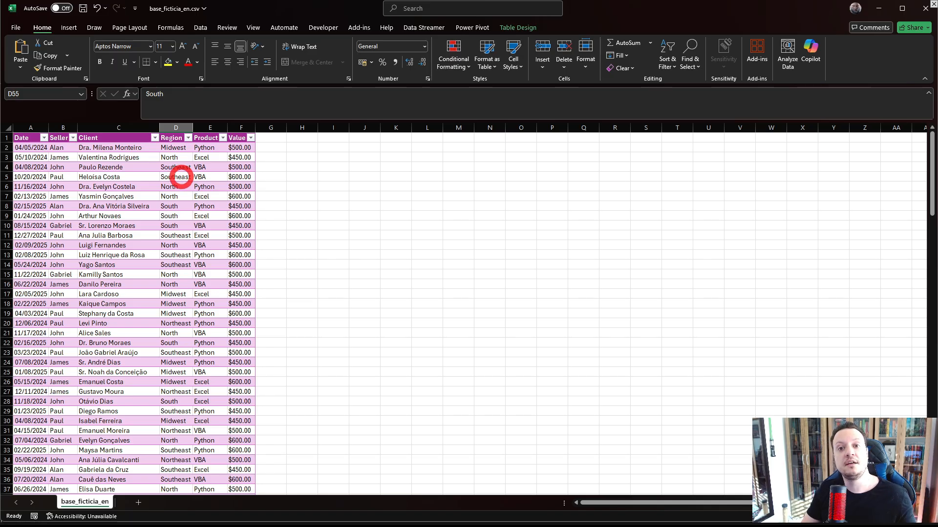
left_click(187, 137)
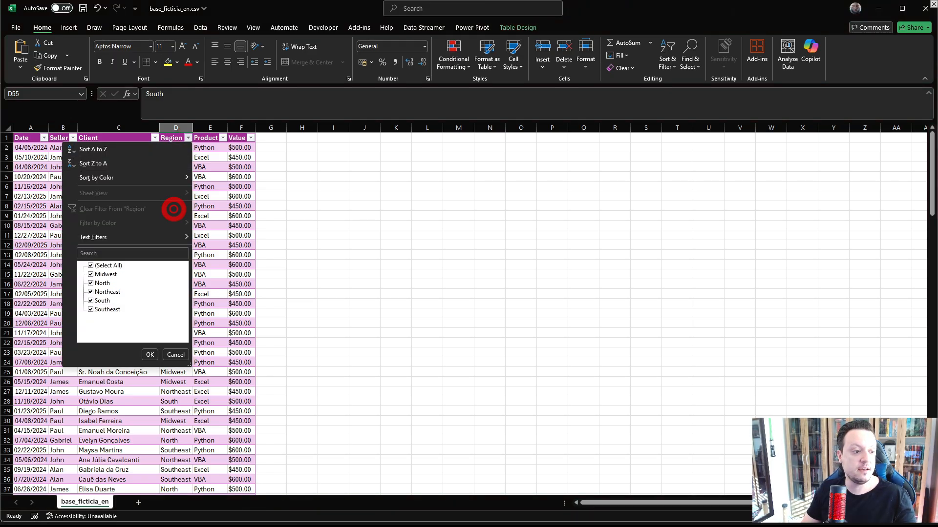
mouse_move(122, 237)
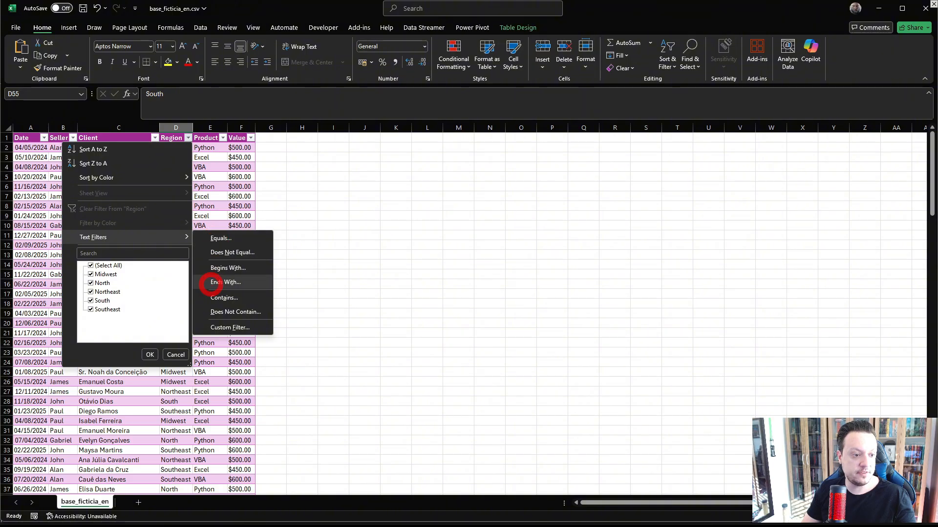
key("Escape")
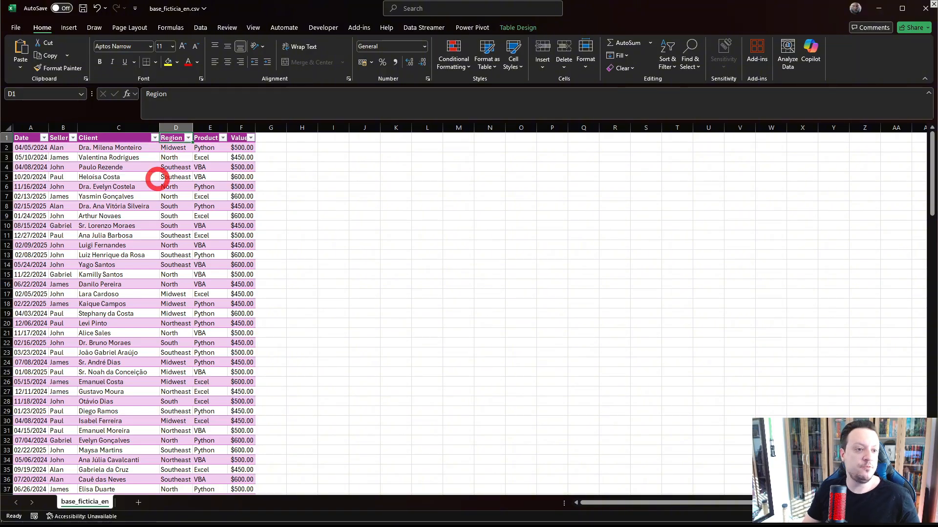
Insert slicers for the table's Region and Product columns
left_click(517, 28)
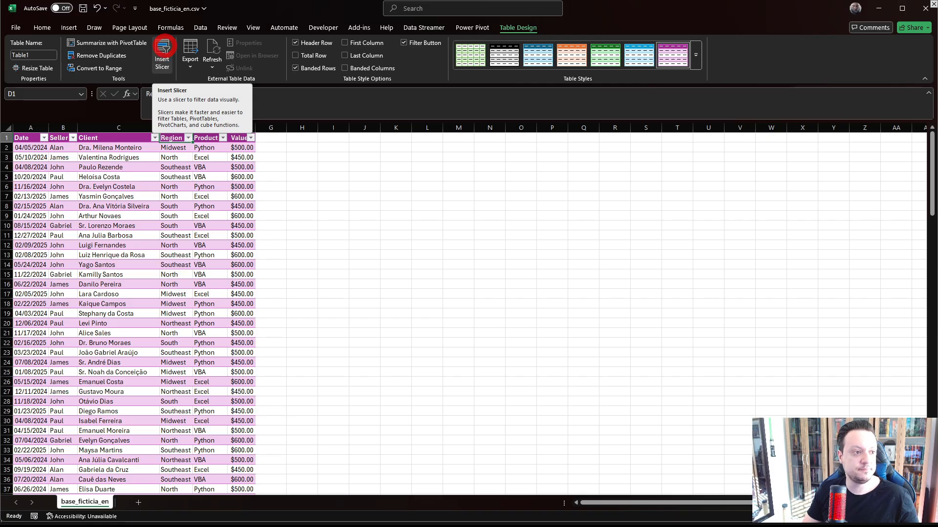
left_click(162, 47)
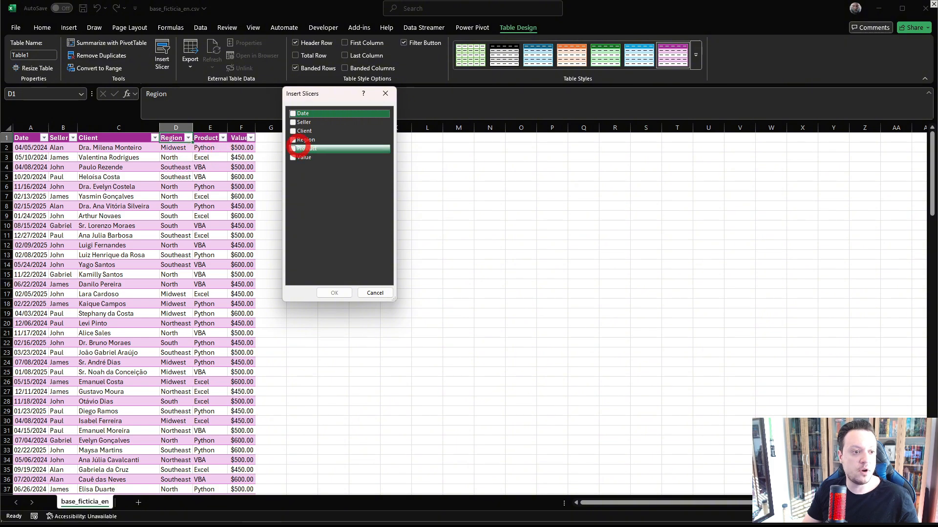
left_click(293, 140)
left_click(293, 149)
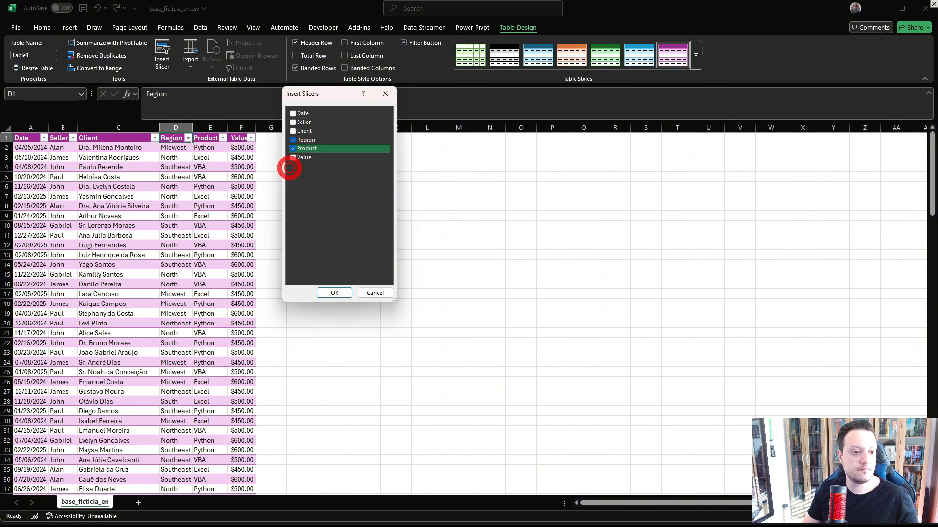
left_click(333, 293)
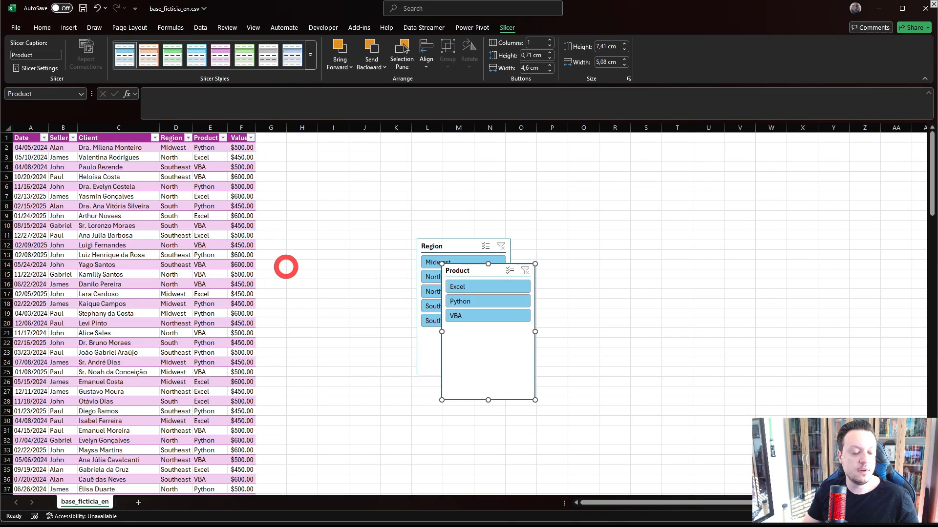
Place the Region slicer beside the table near its header row, with the Product slicer directly to its right
left_click_drag(429, 246, 298, 165)
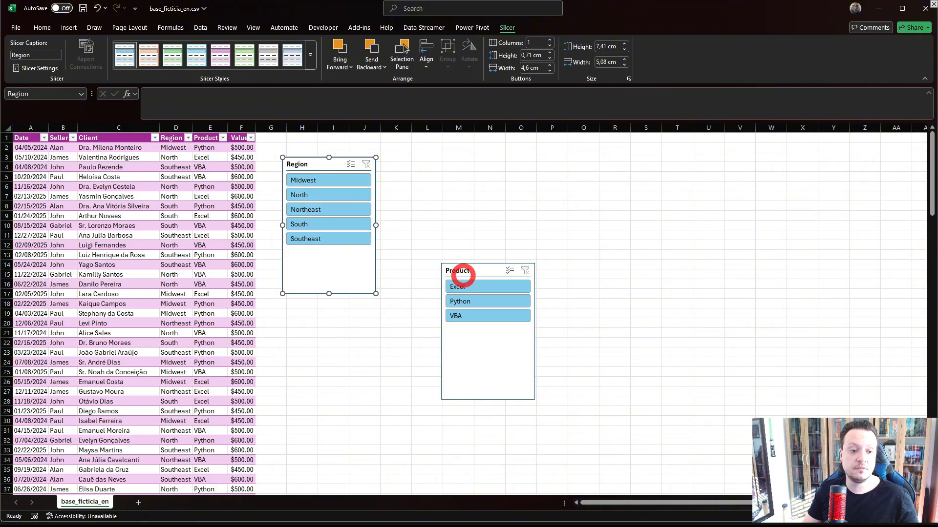
left_click_drag(462, 271, 435, 166)
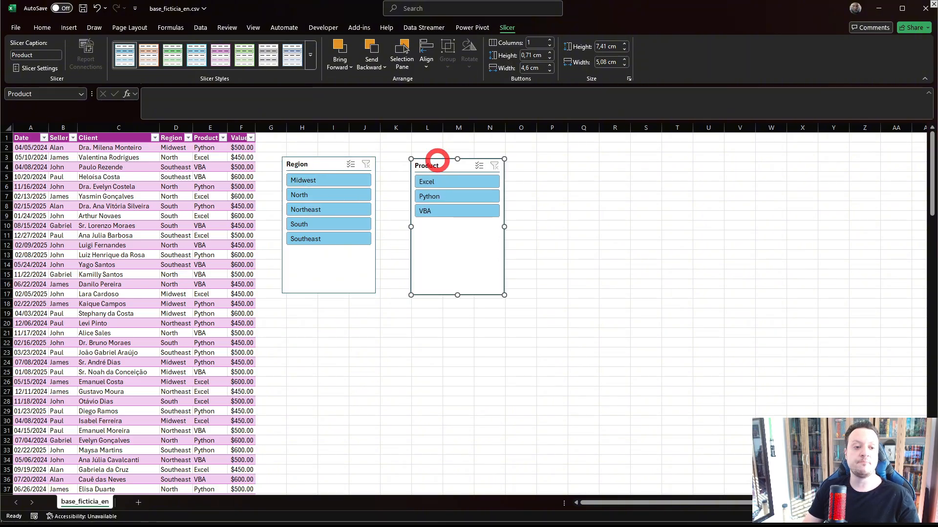
left_click_drag(310, 160, 314, 148)
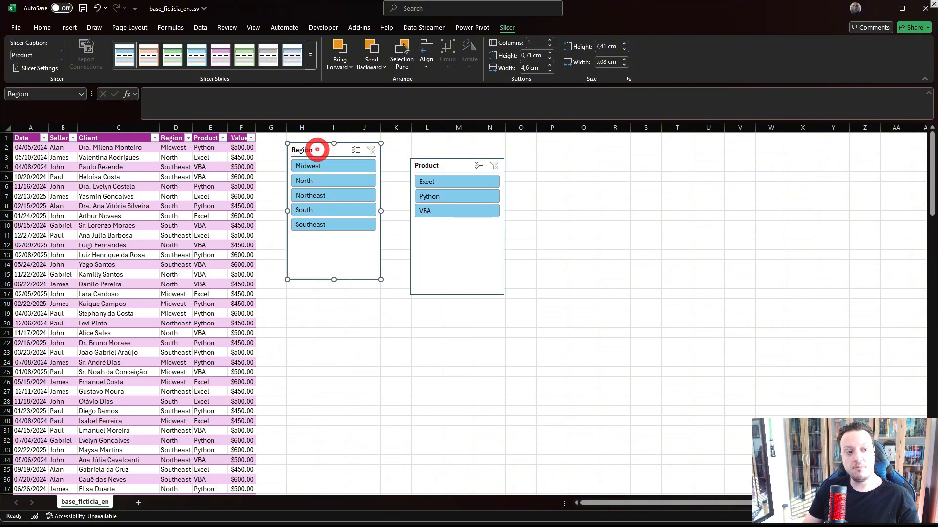
left_click_drag(443, 163, 416, 147)
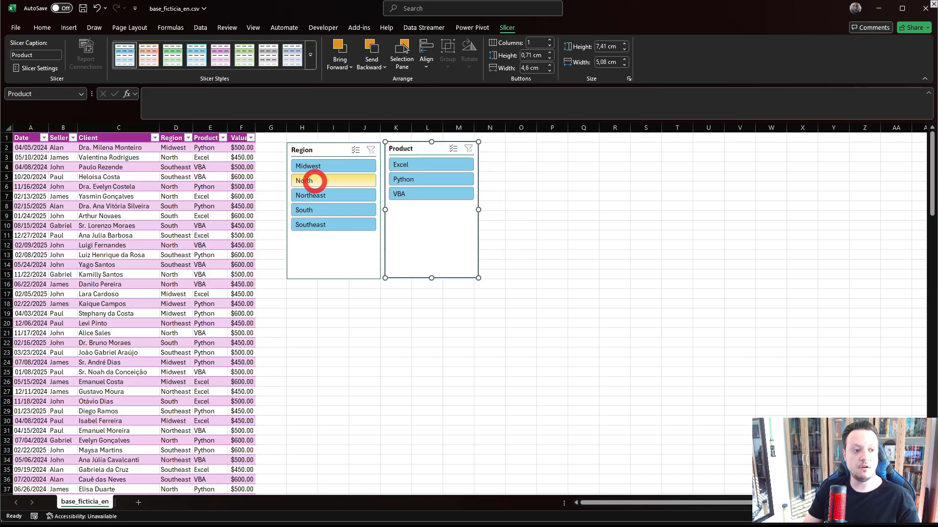
Filter the table with the slicers, first by the North region and separately by the Python product, clearing each filter again
left_click(314, 180)
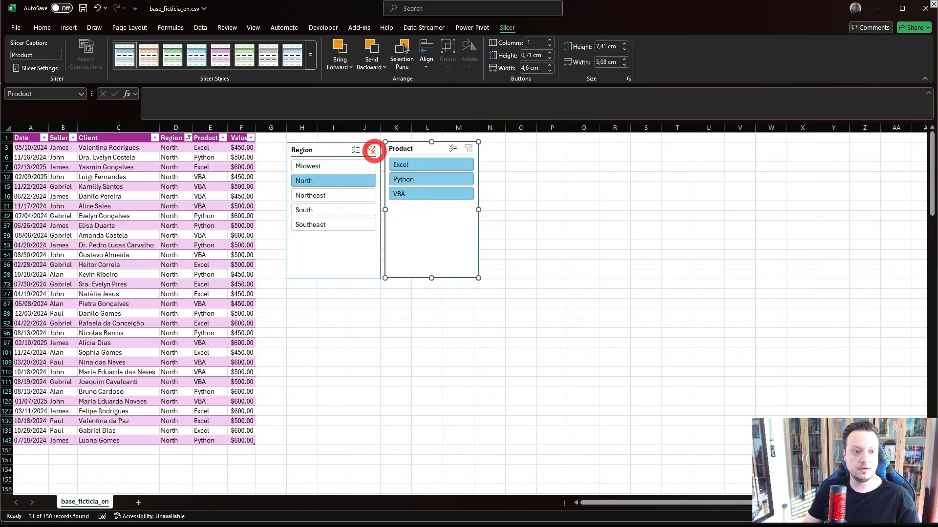
left_click(372, 151)
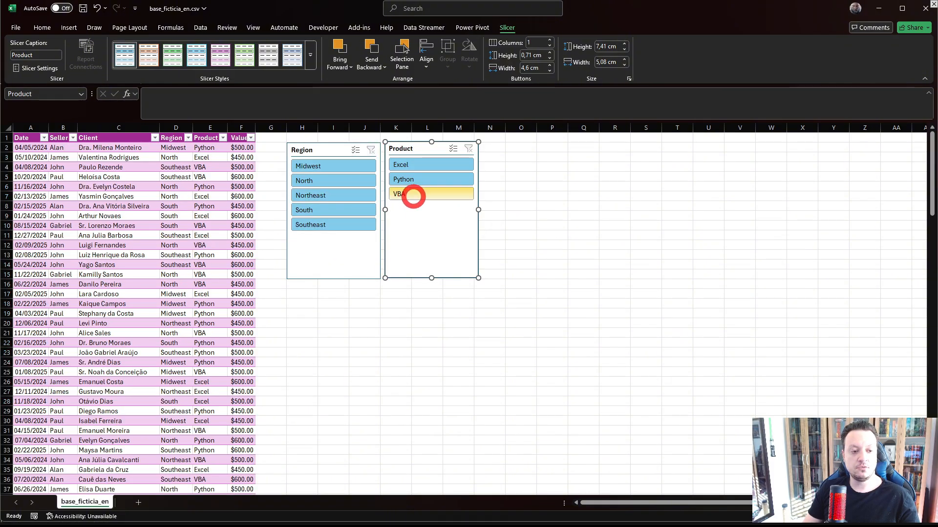
left_click(408, 181)
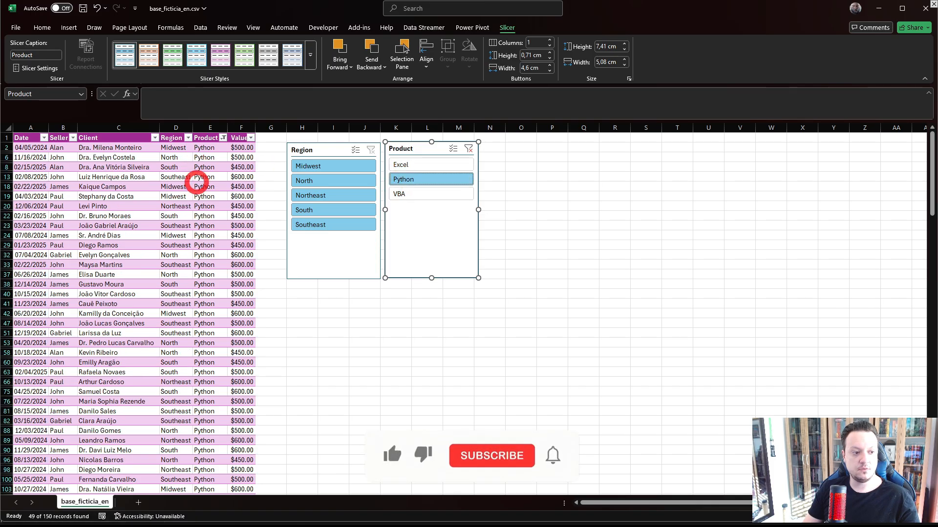
left_click(204, 285)
scroll(203, 269, "down", 5)
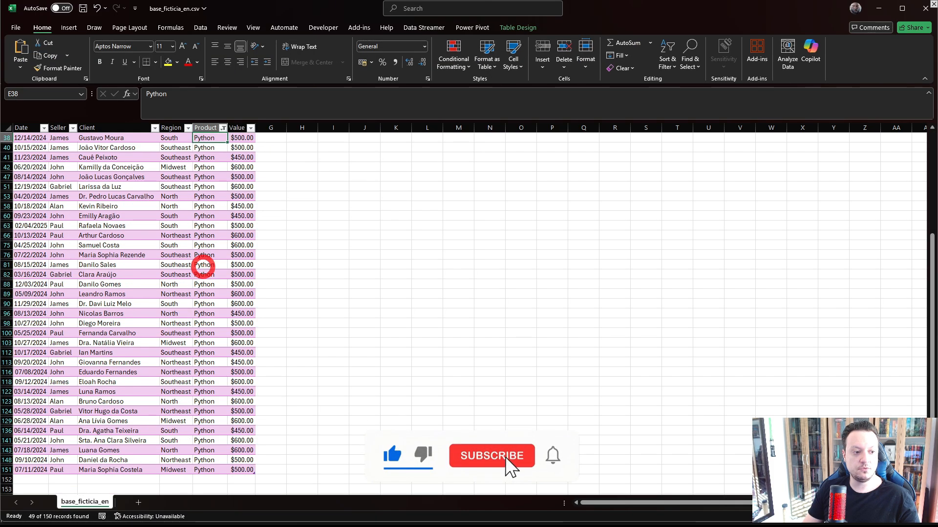
scroll(203, 266, "up", 5)
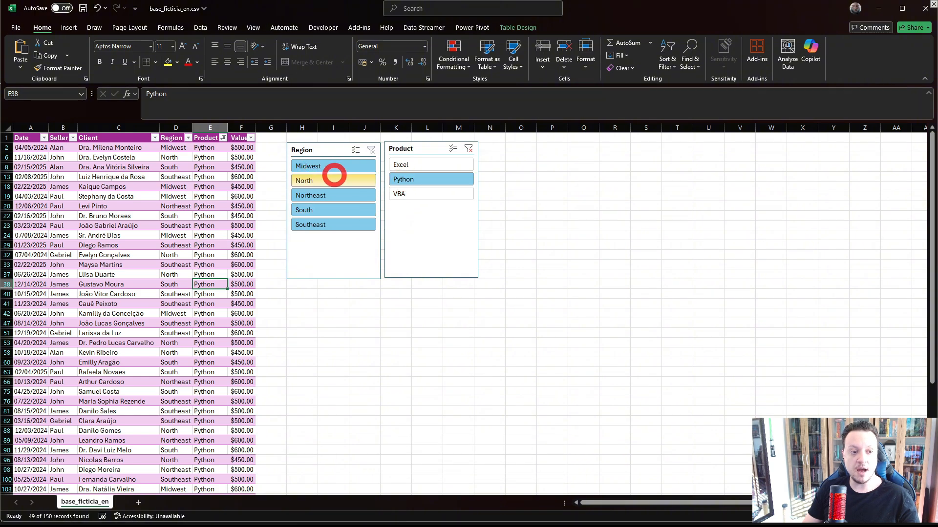
left_click(468, 148)
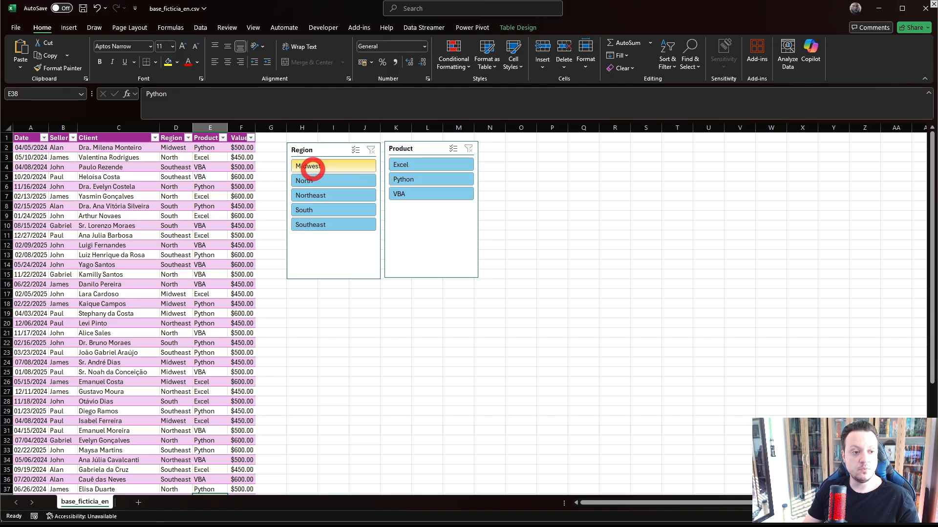
Filter the table by Midwest and North together with the Region slicer, and clear the slicer filters
left_click(310, 166)
left_click(422, 179)
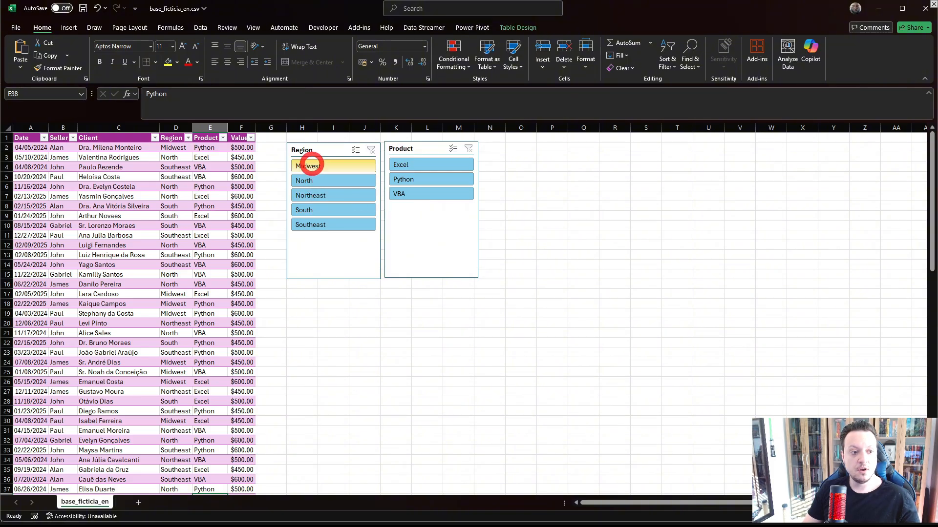
left_click(307, 166)
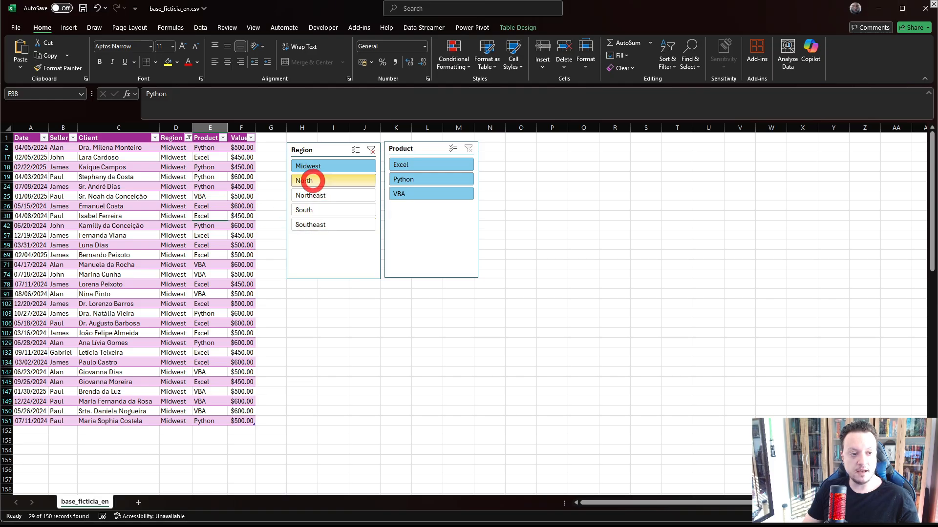
left_click(312, 180)
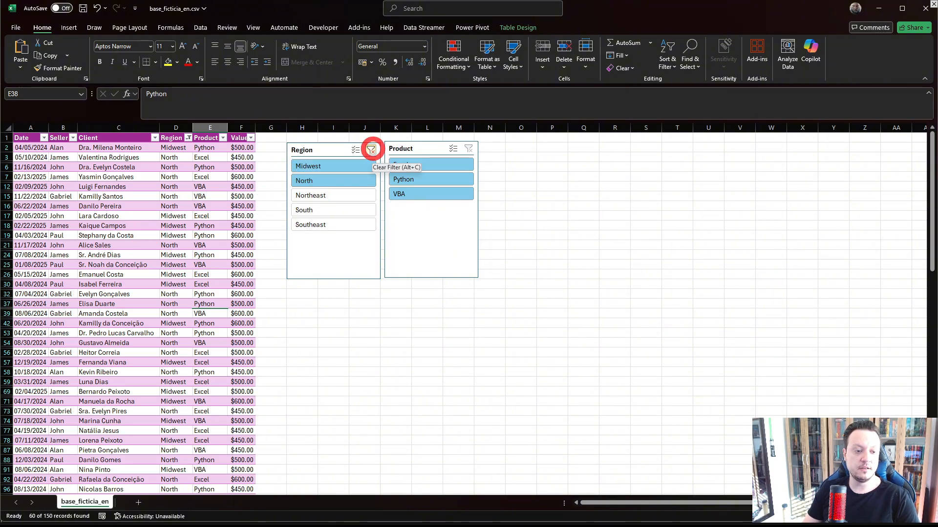
left_click(466, 152)
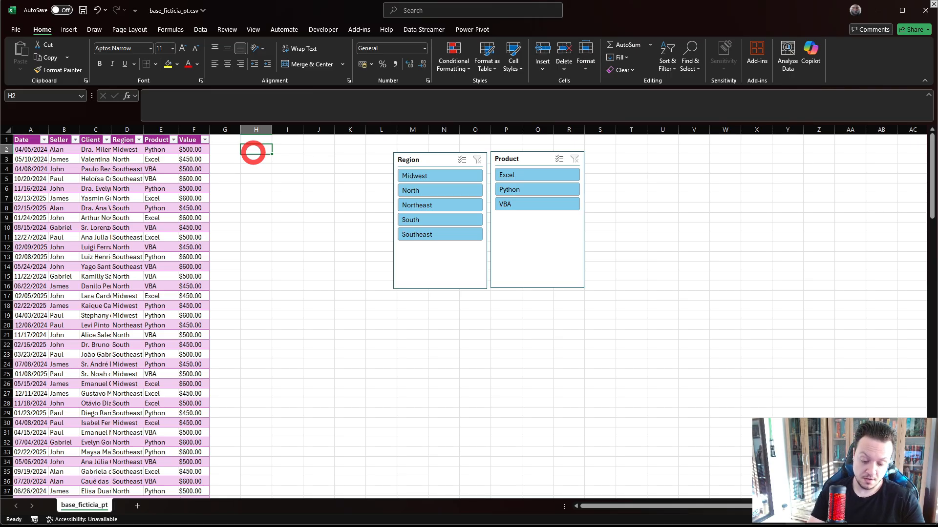
Total the table's whole Value column in cell H2 with the formula =SUM(Table1[Value])
type("sum")
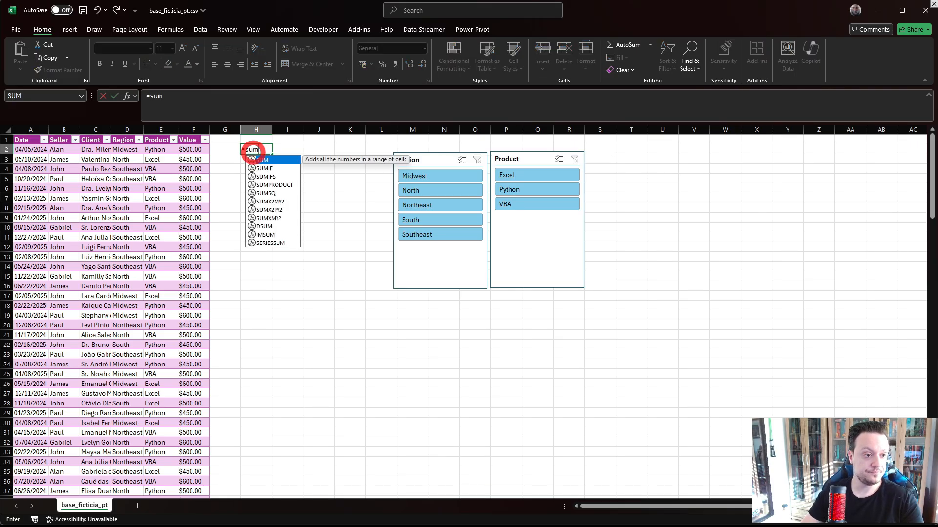
key("Tab")
left_click(197, 149)
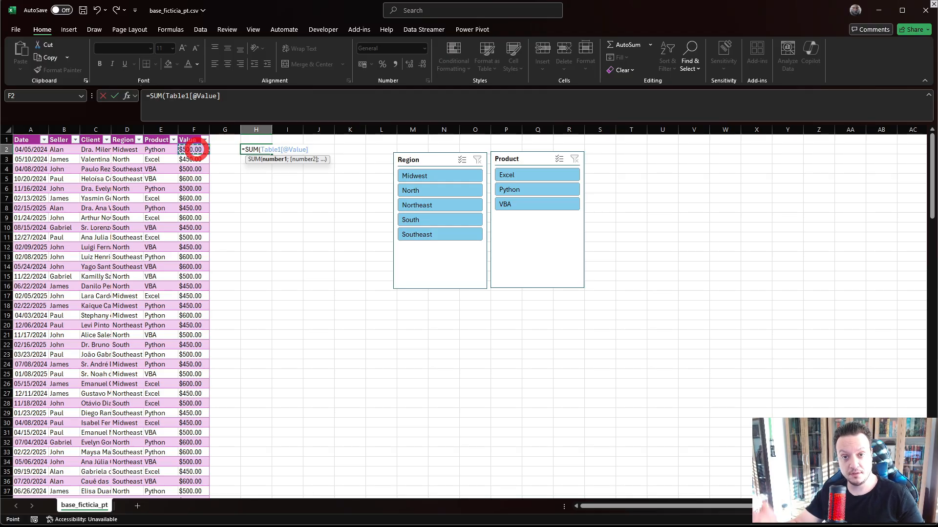
key("ctrl+shift+Down")
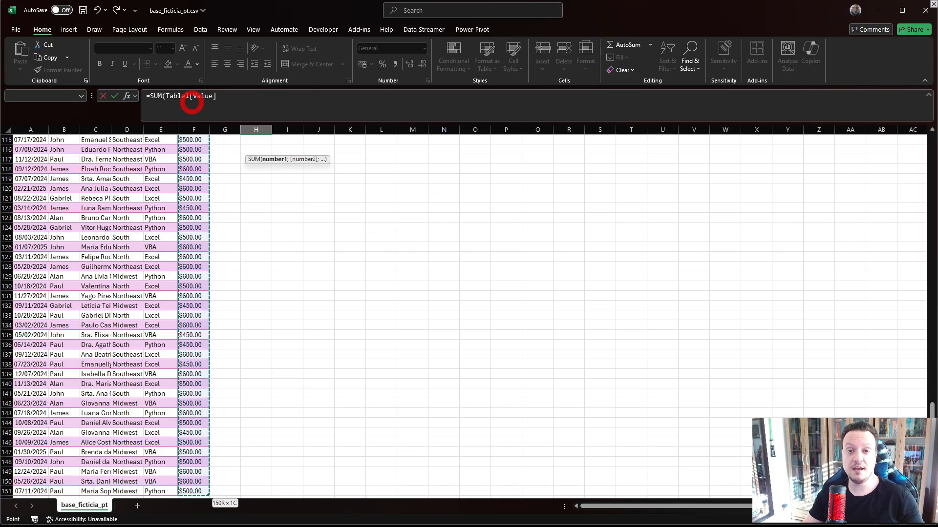
key("Return")
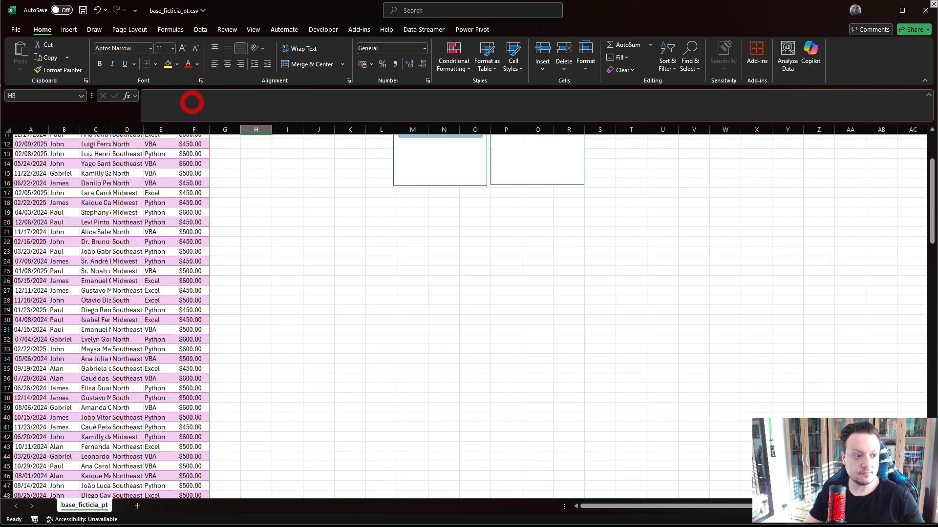
left_click(249, 149)
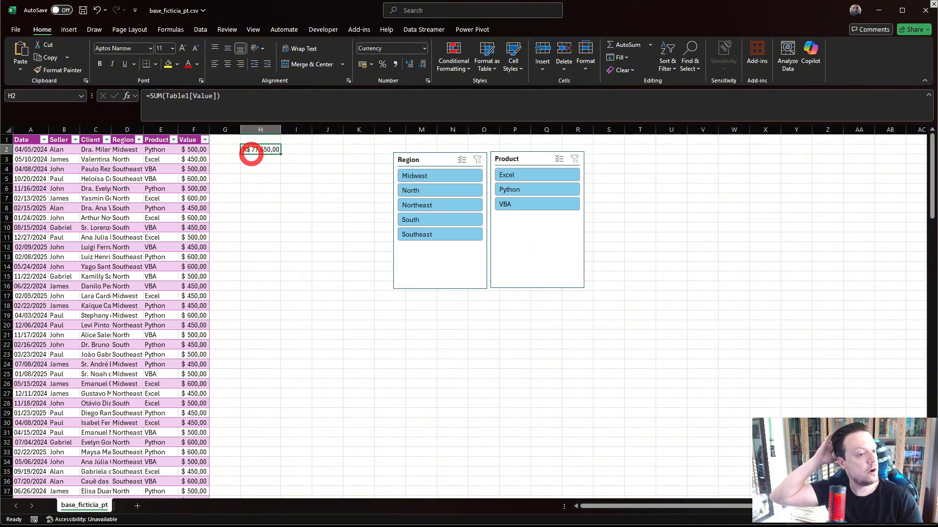
Enter 1000 in the Value column directly below the table's last row, and check the total in H2
left_click(194, 208)
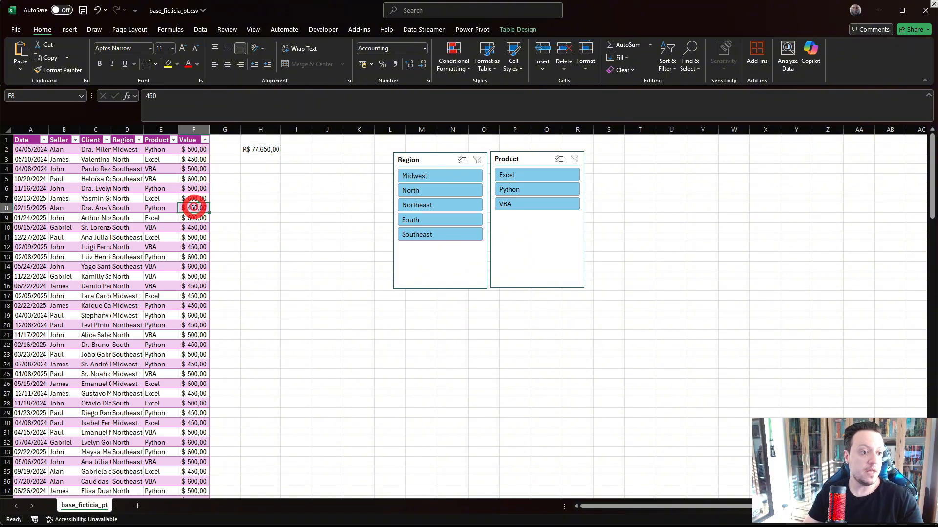
scroll(194, 208, "down", 20)
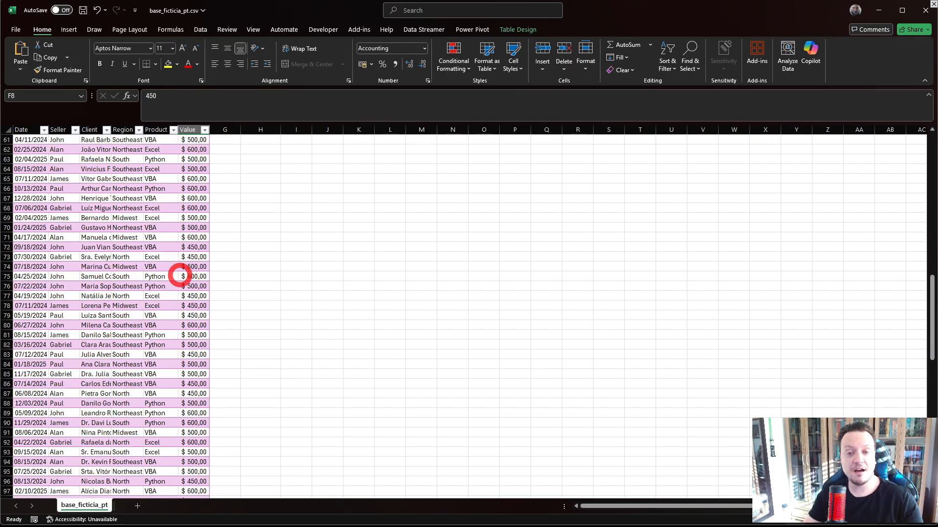
scroll(180, 276, "down", 20)
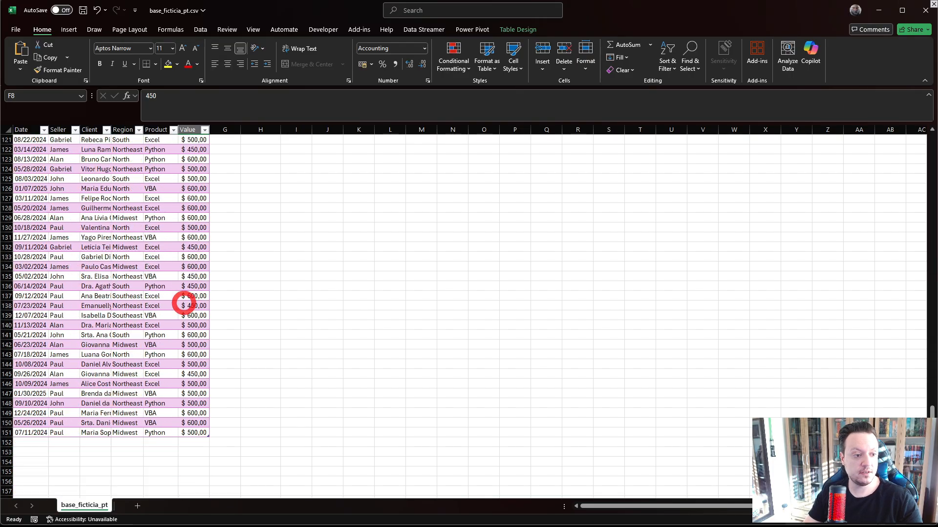
left_click(193, 266)
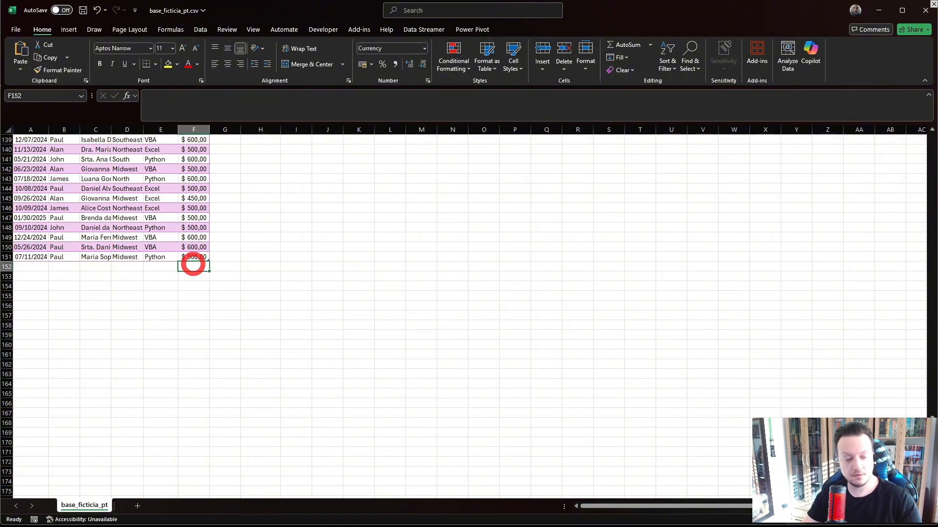
type("1000")
key("Return")
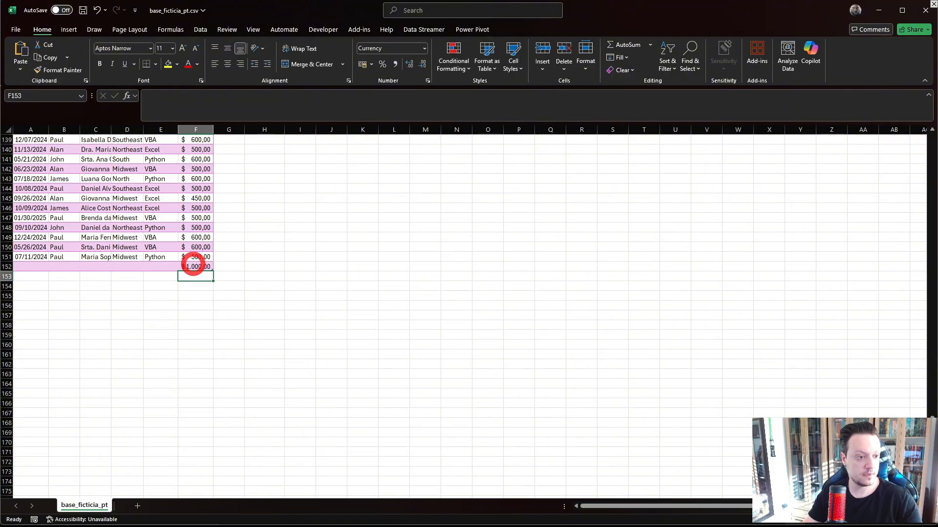
scroll(190, 262, "up", 20)
scroll(185, 258, "up", 10)
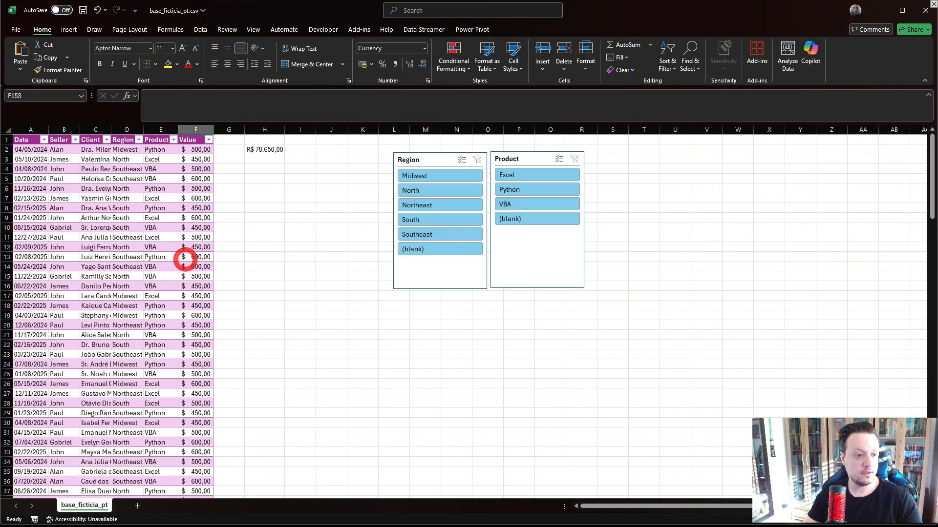
left_click(255, 150)
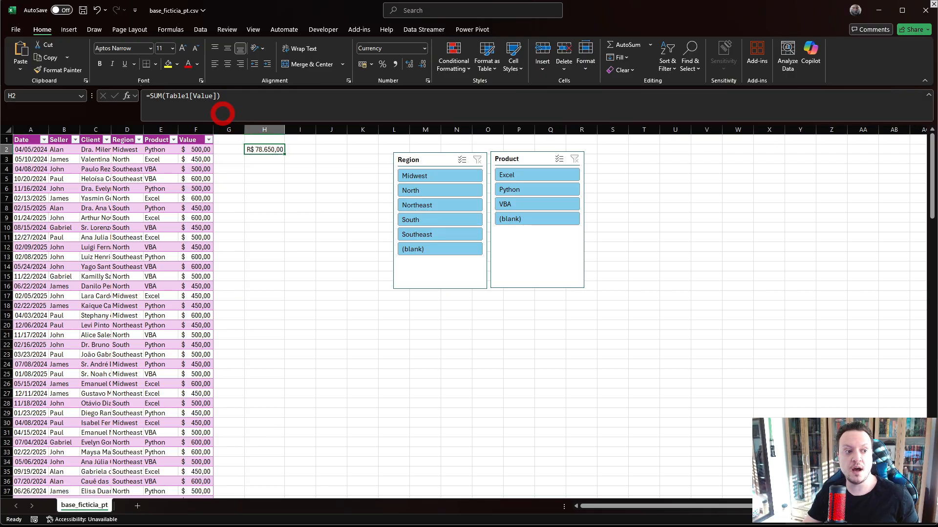
Highlight the range referenced by the SUM formula in H2 and follow it down to the table's last row
left_click(205, 96)
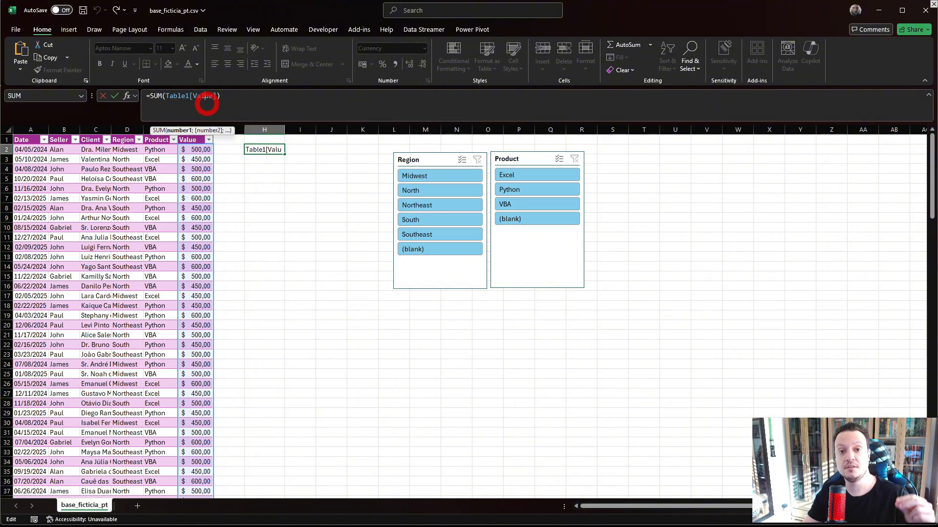
scroll(189, 349, "down", 20)
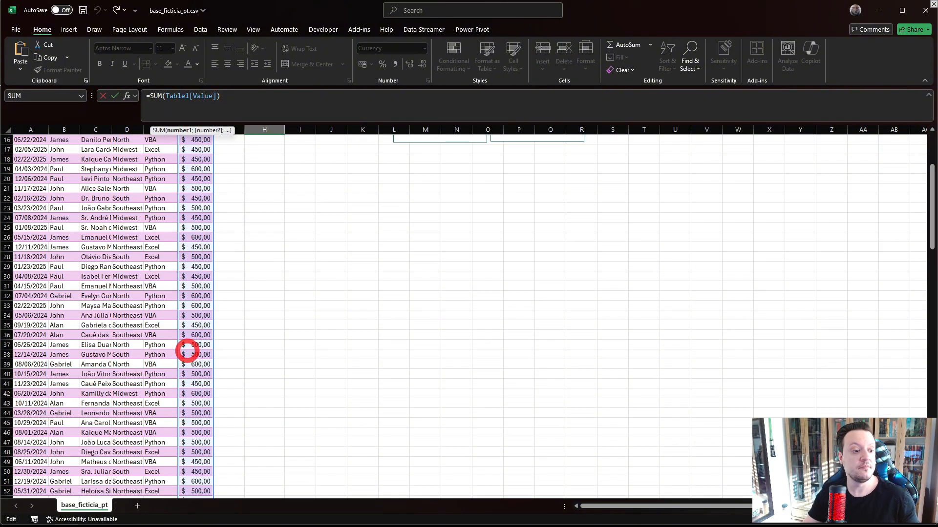
scroll(160, 384, "down", 16)
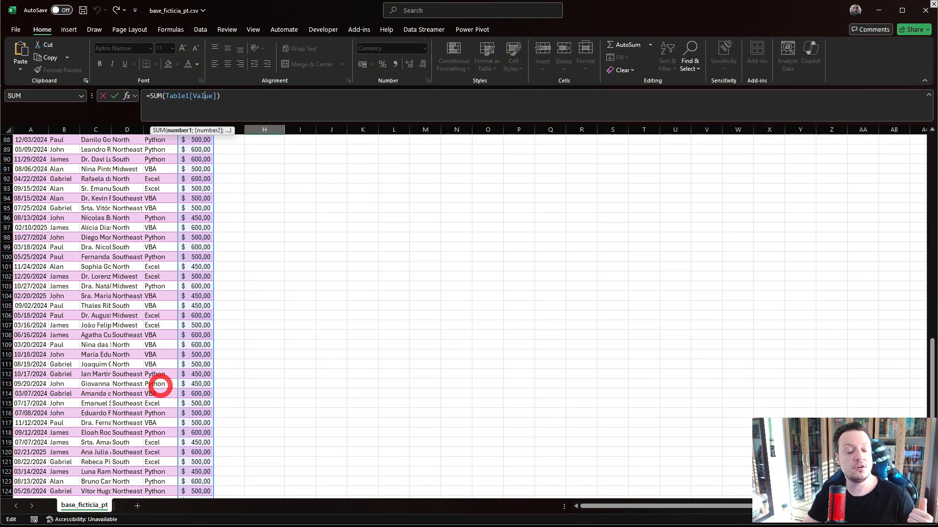
left_click(135, 453)
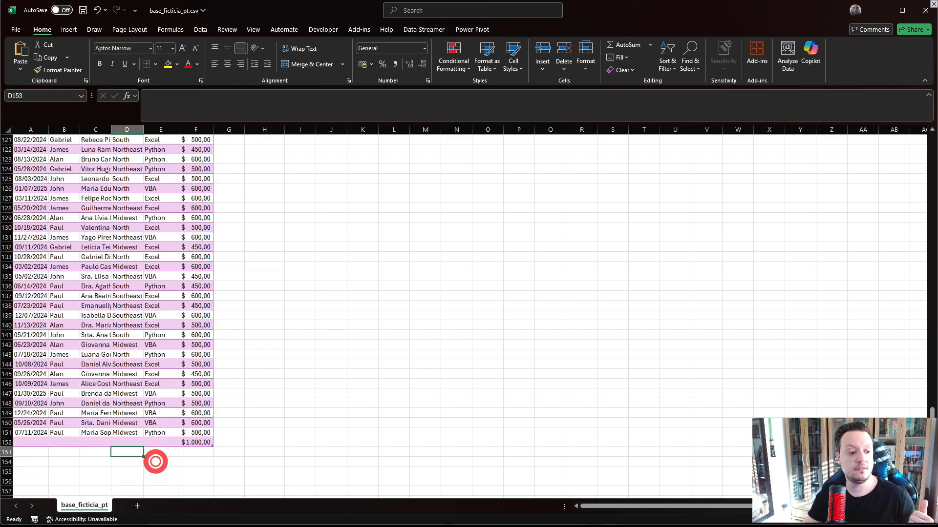
Enter 500 in the Value column in cell F153, directly below the table's last row
left_click(193, 453)
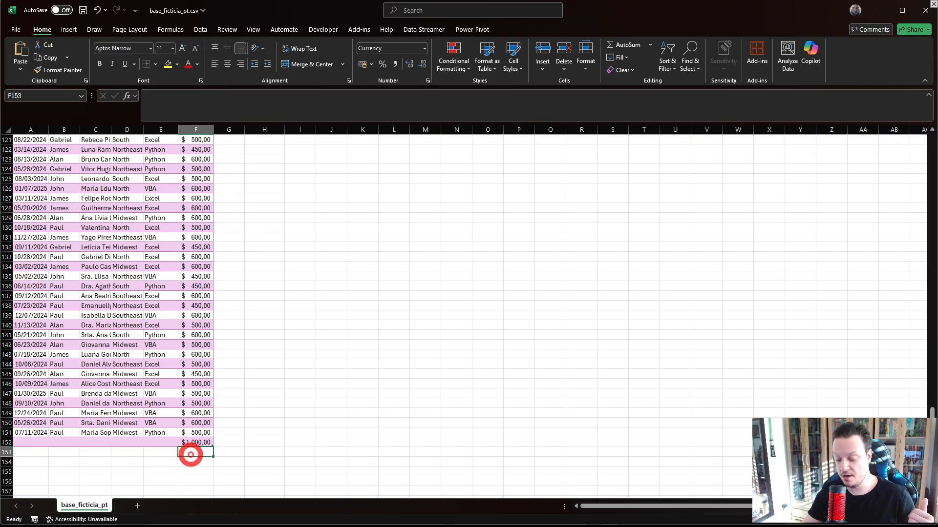
type("500")
key("Return")
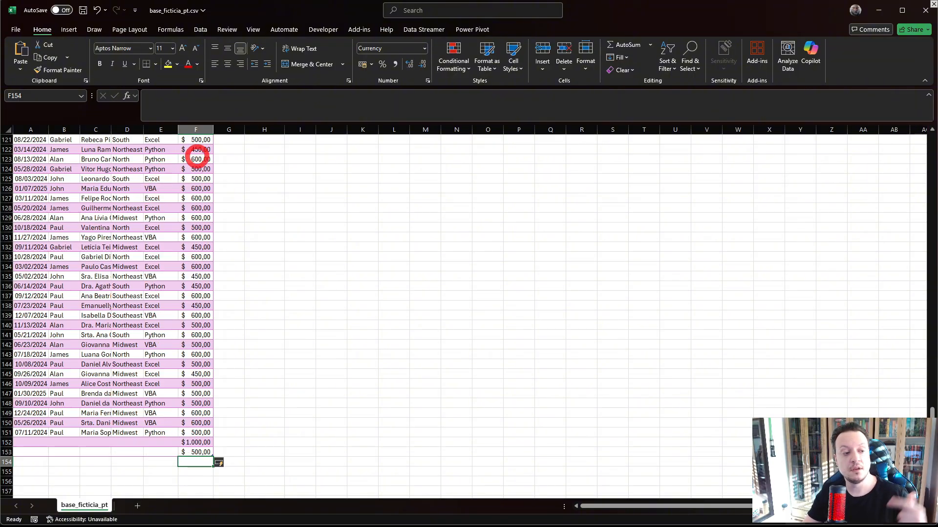
Enter the date 11/04/2025 in the Date column of the new row 152
left_click(29, 442)
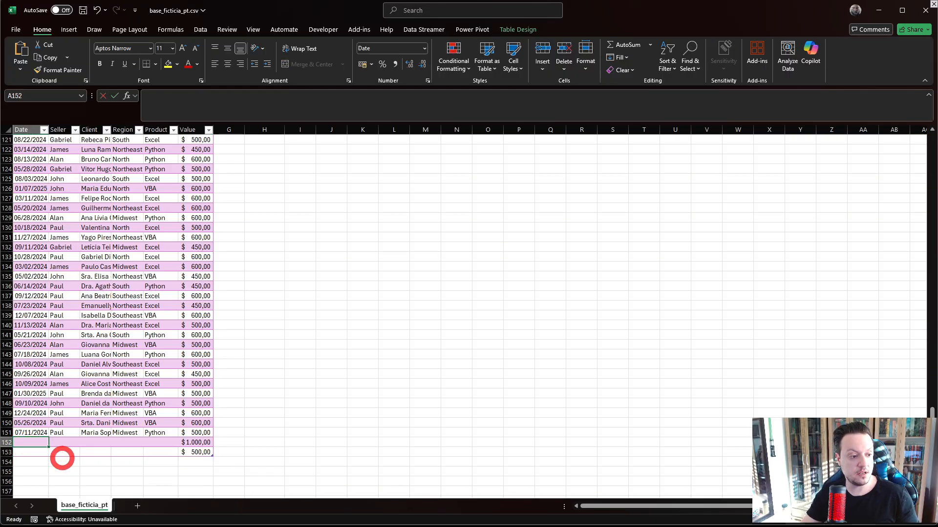
type("11/04/2025")
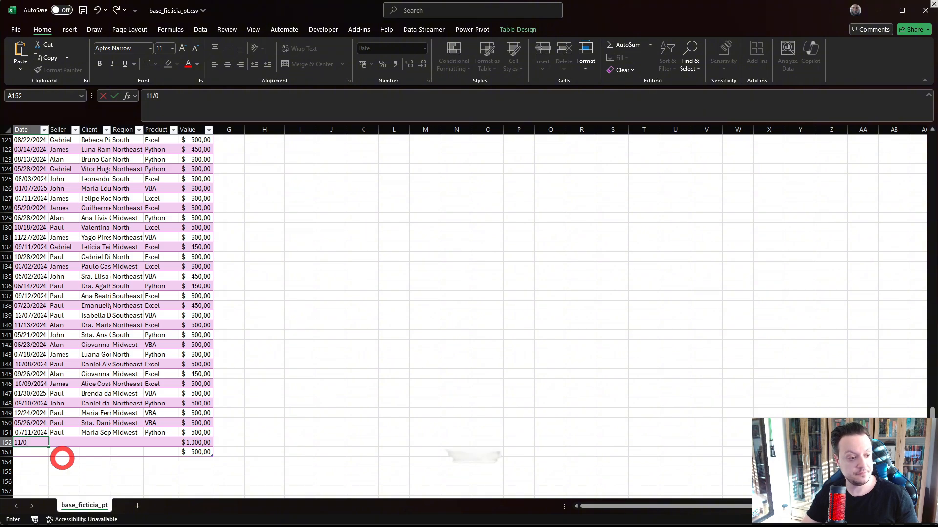
key("Return")
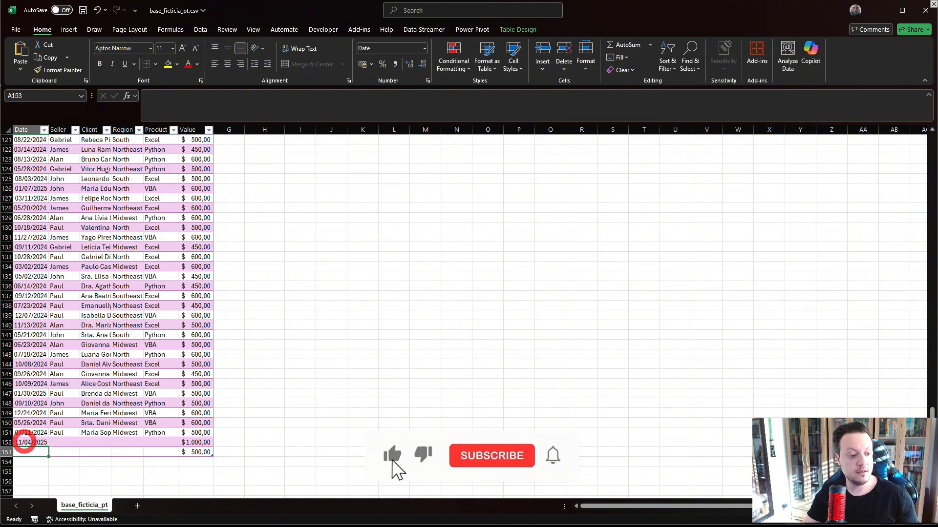
left_click(23, 444)
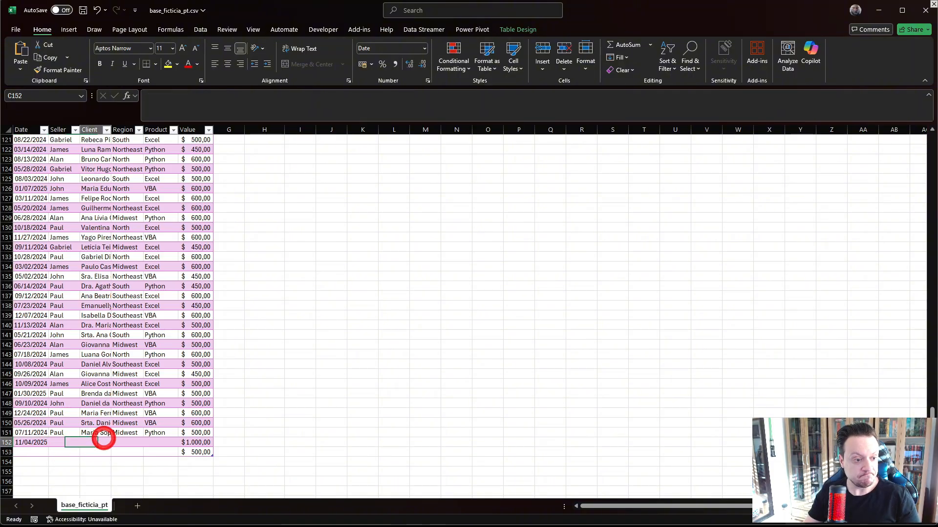
left_click(100, 443)
scroll(105, 440, "up", 15)
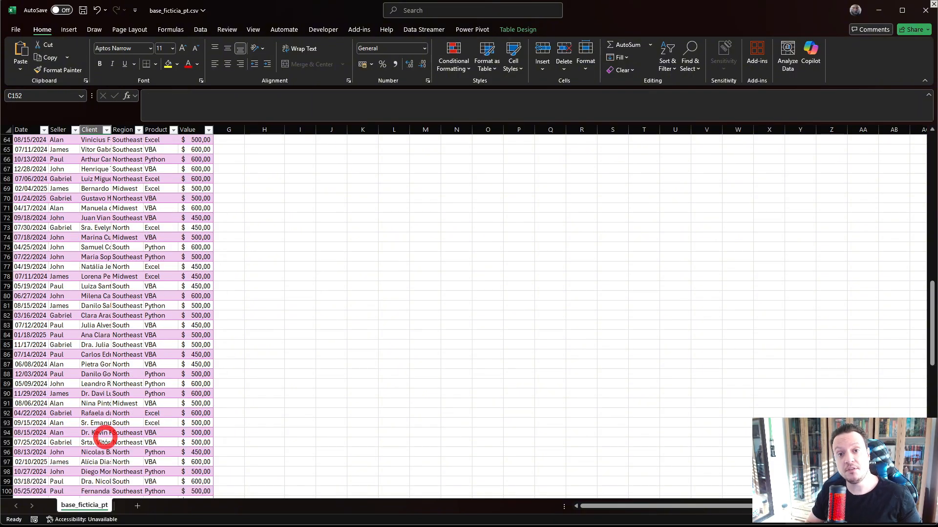